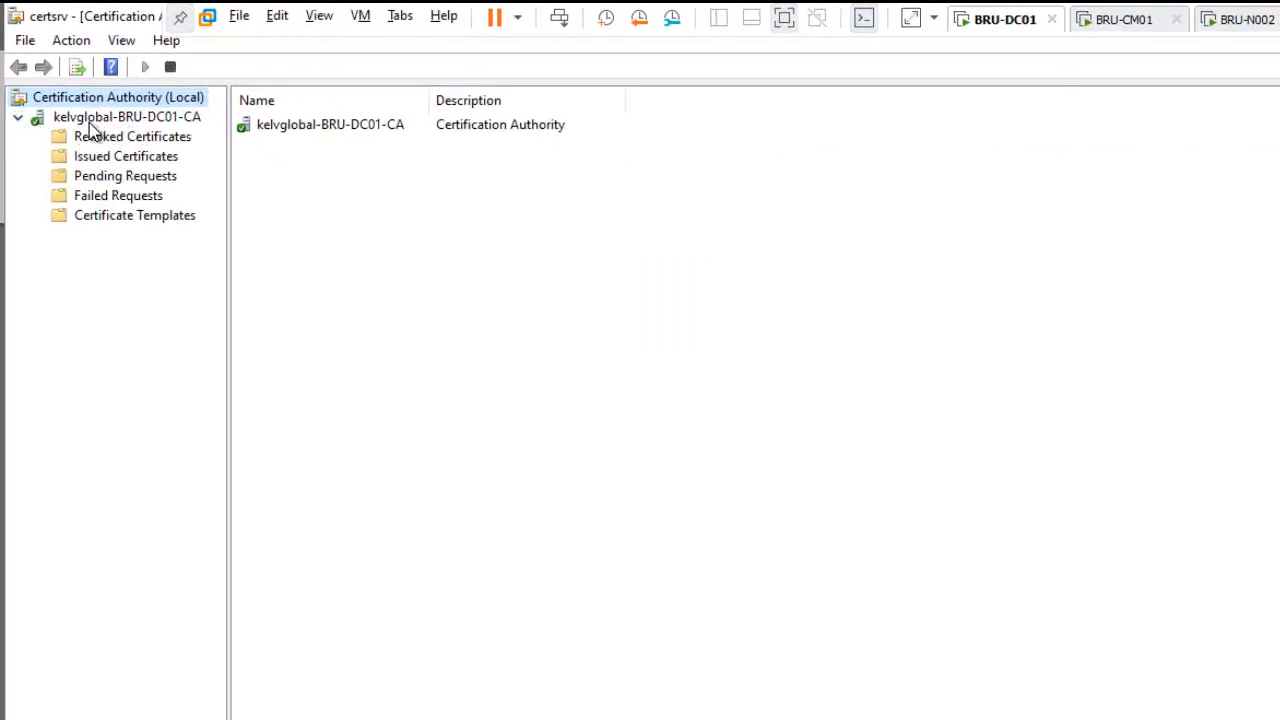
# Open the certificate templates management console and examine the Web Server, Workstation Authentication and SCCM Web Server template entries.
pyautogui.rightClick(144, 220)
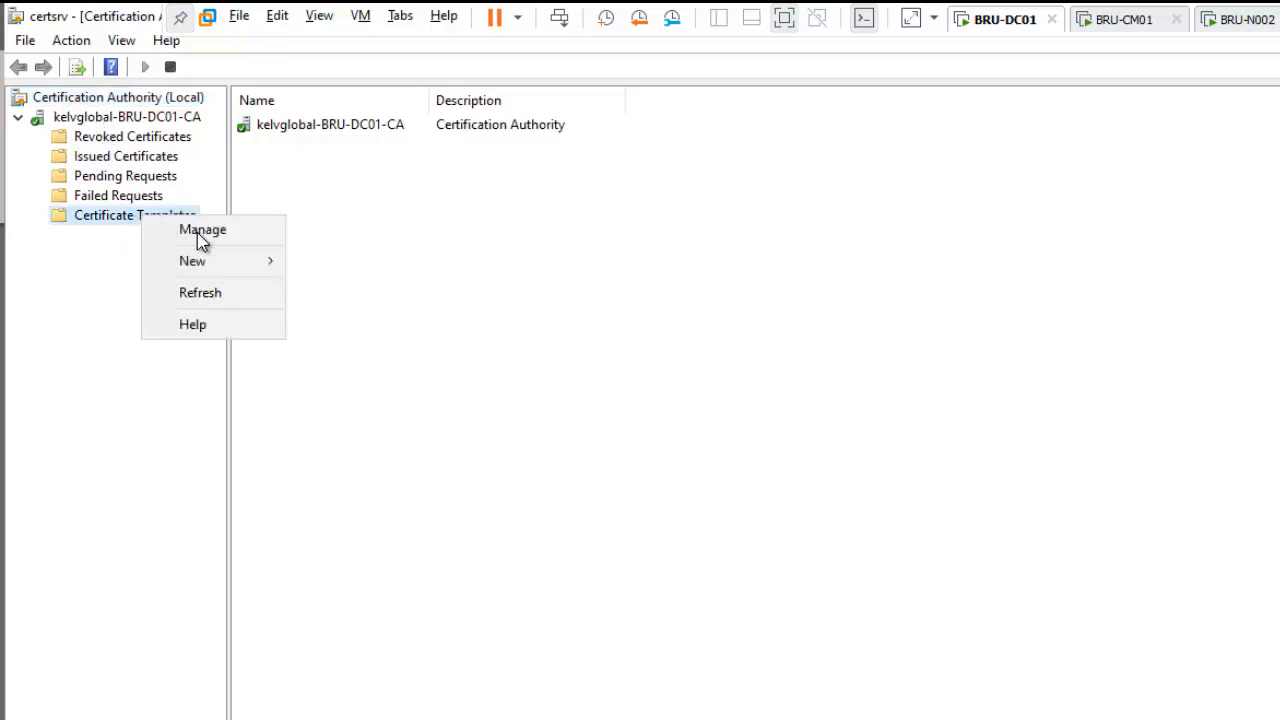
pyautogui.click(198, 232)
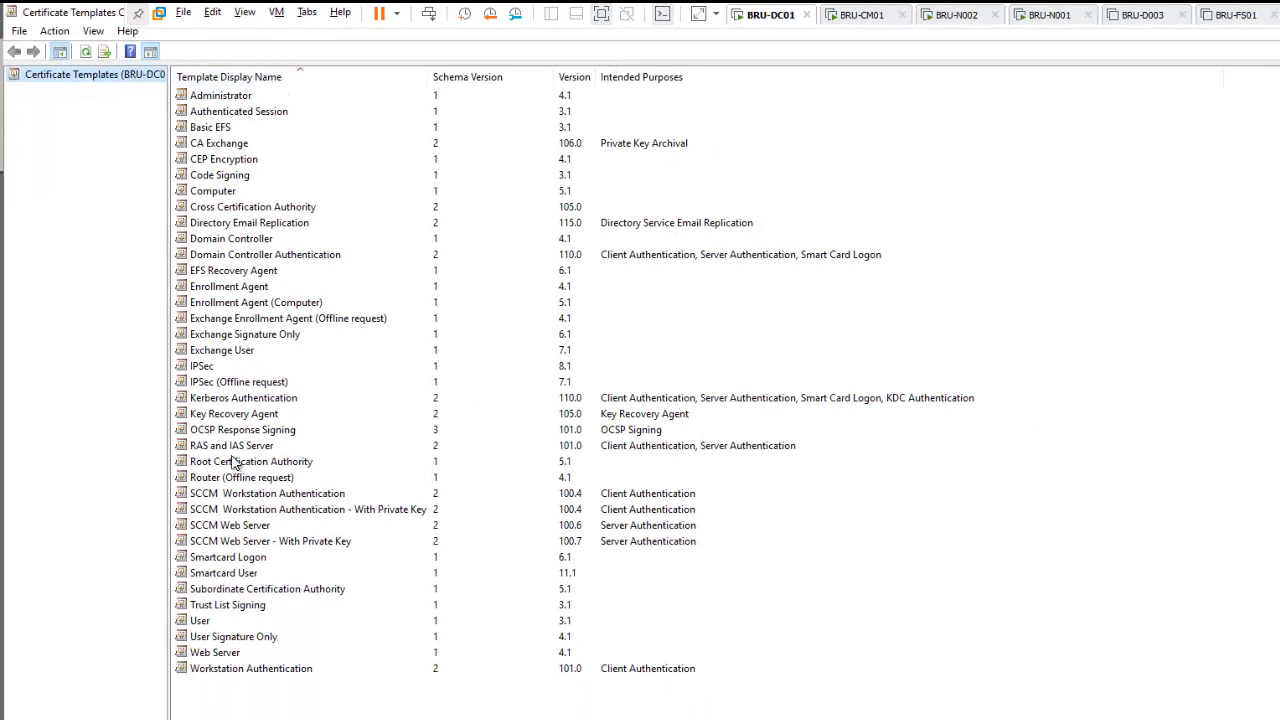
pyautogui.click(216, 658)
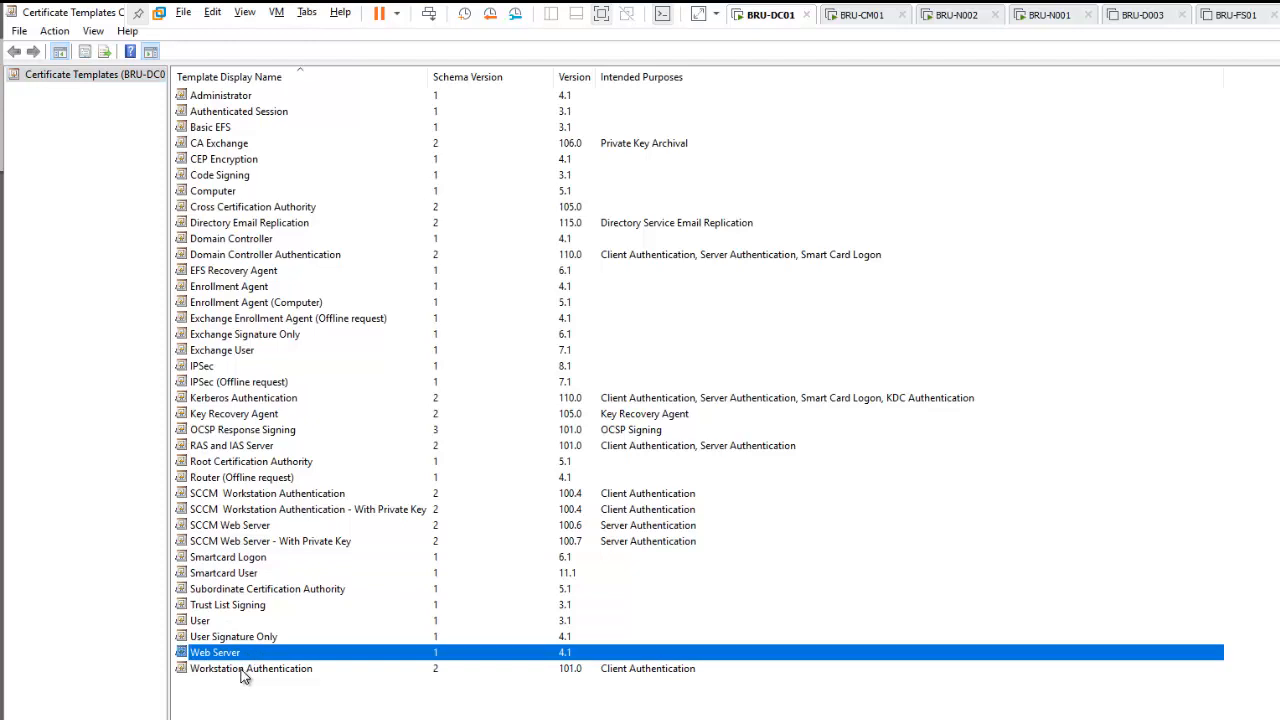
pyautogui.click(242, 670)
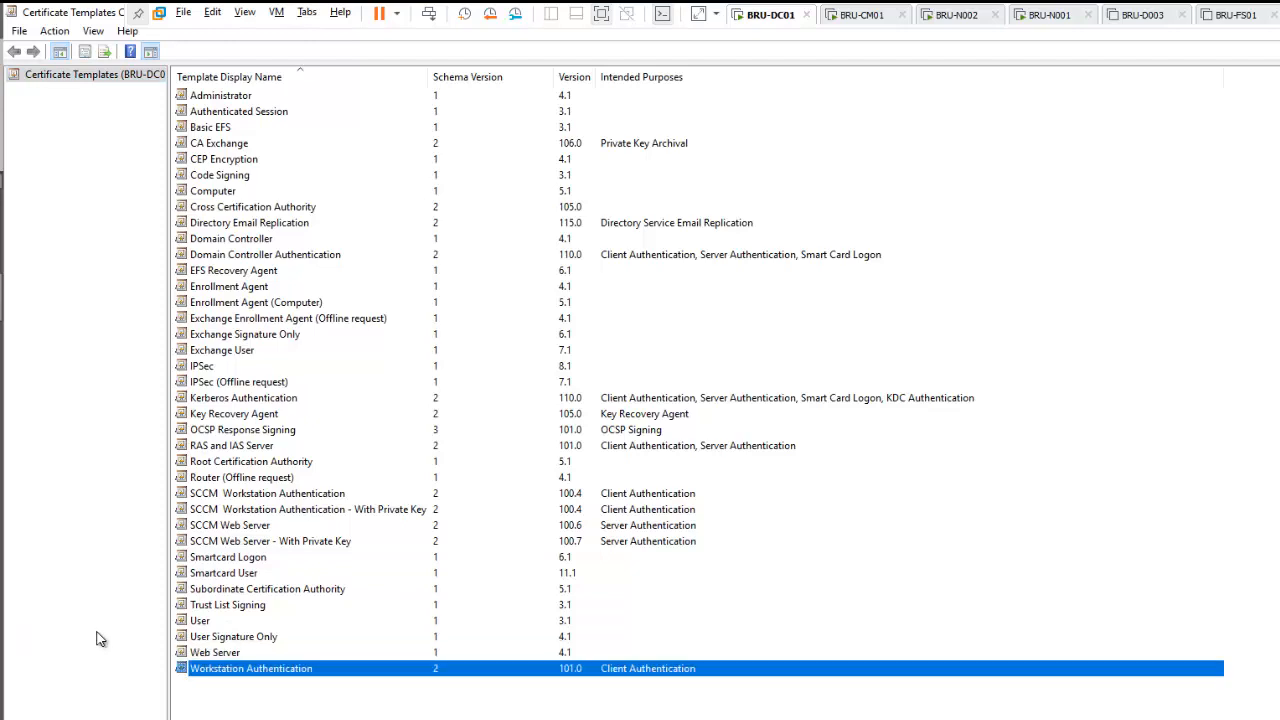
pyautogui.click(218, 656)
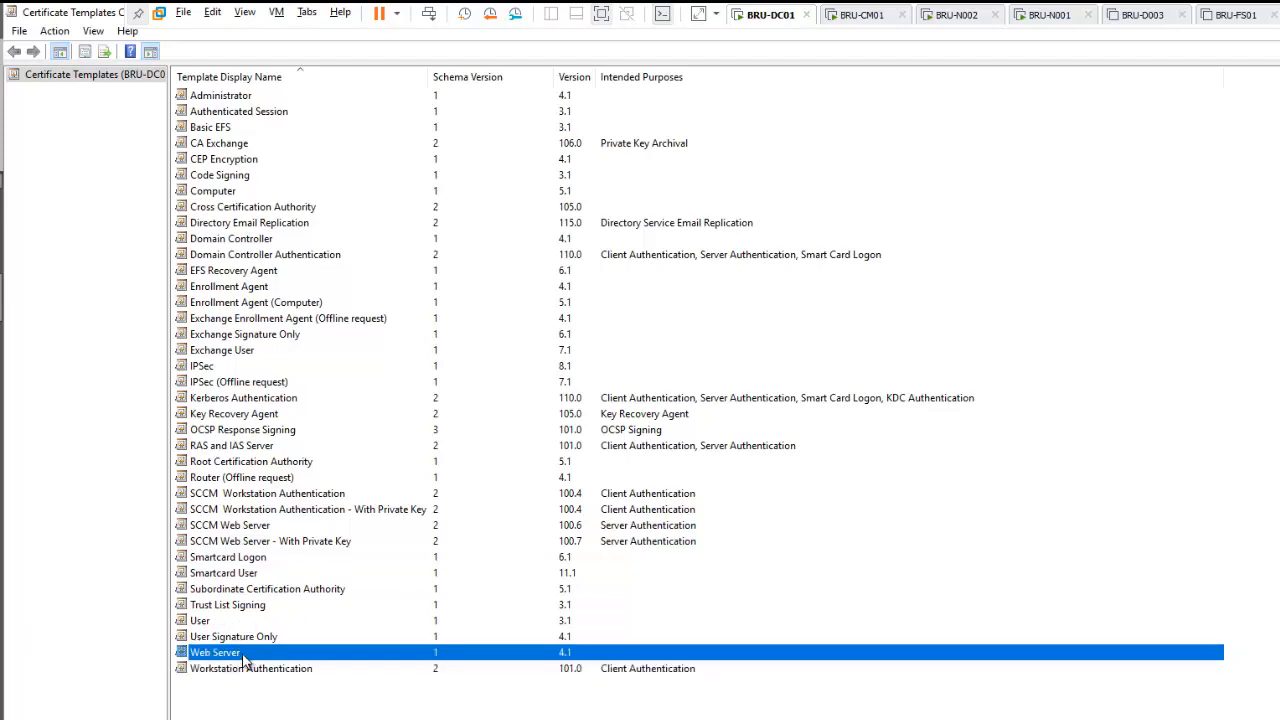
pyautogui.click(262, 669)
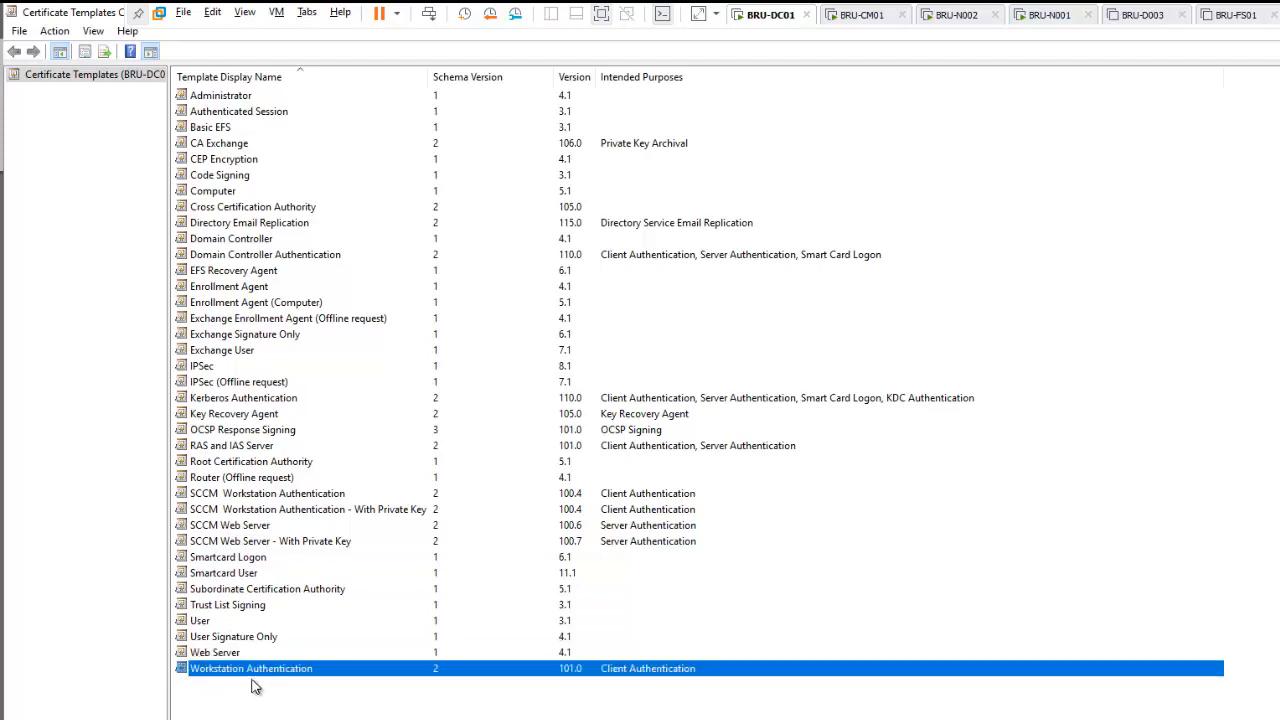
pyautogui.click(226, 528)
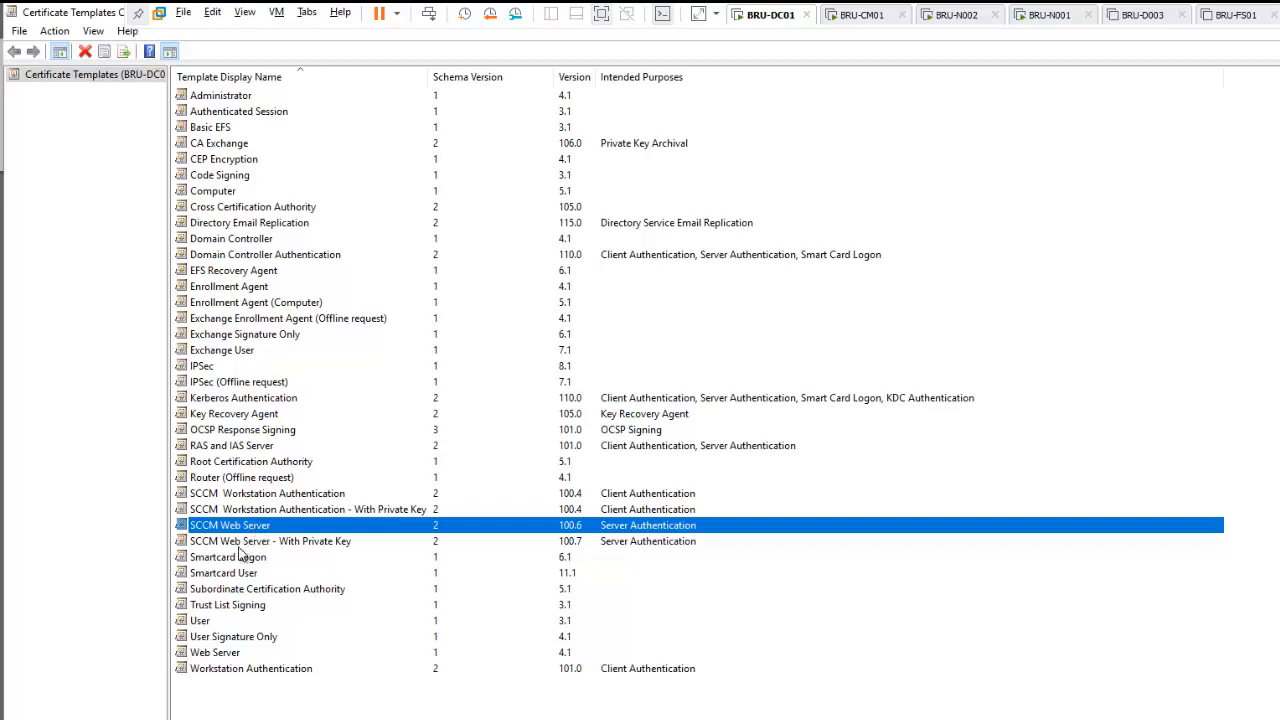
pyautogui.click(241, 545)
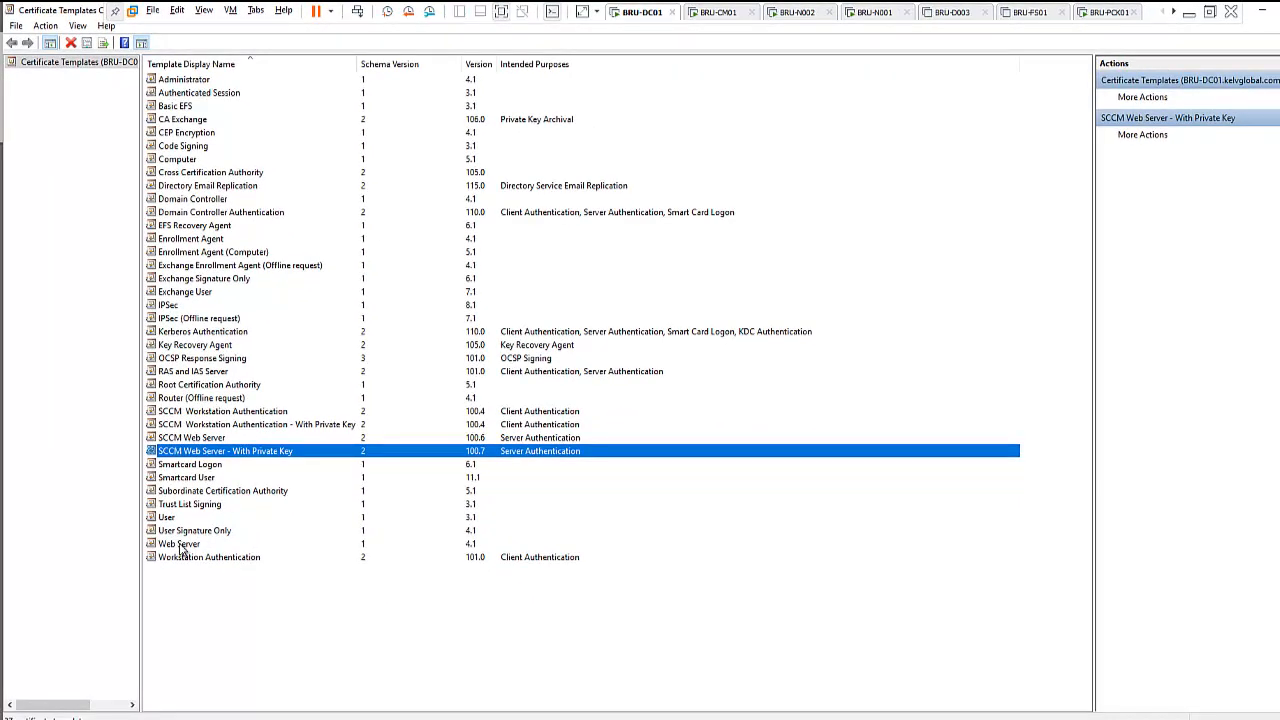
pyautogui.rightClick(181, 547)
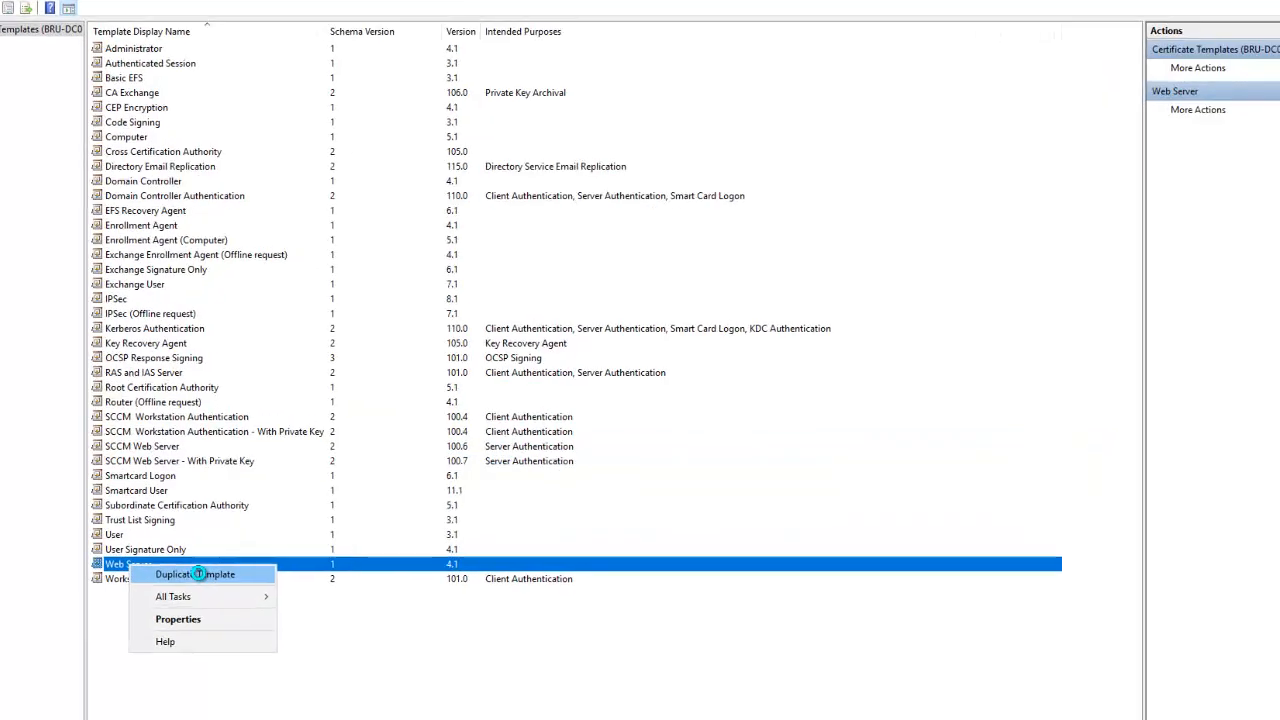
pyautogui.click(198, 574)
pyautogui.click(606, 210)
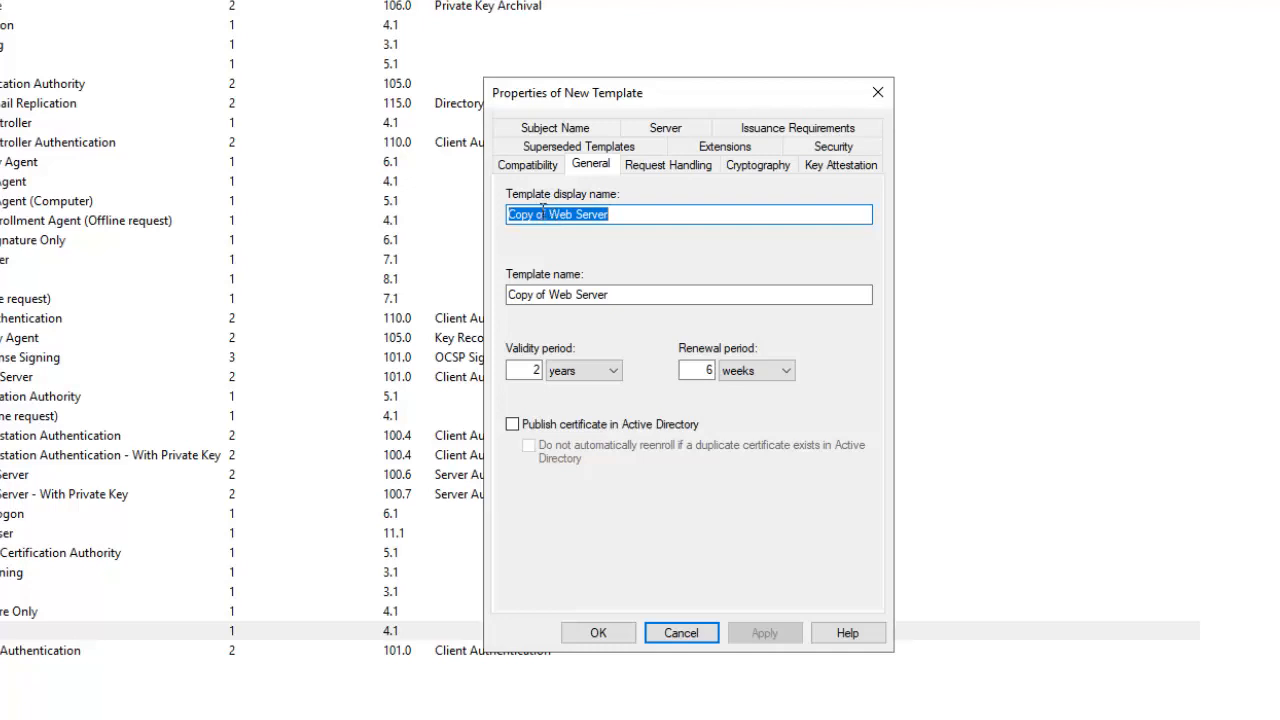
pyautogui.moveTo(549, 214); pyautogui.dragTo(439, 223)
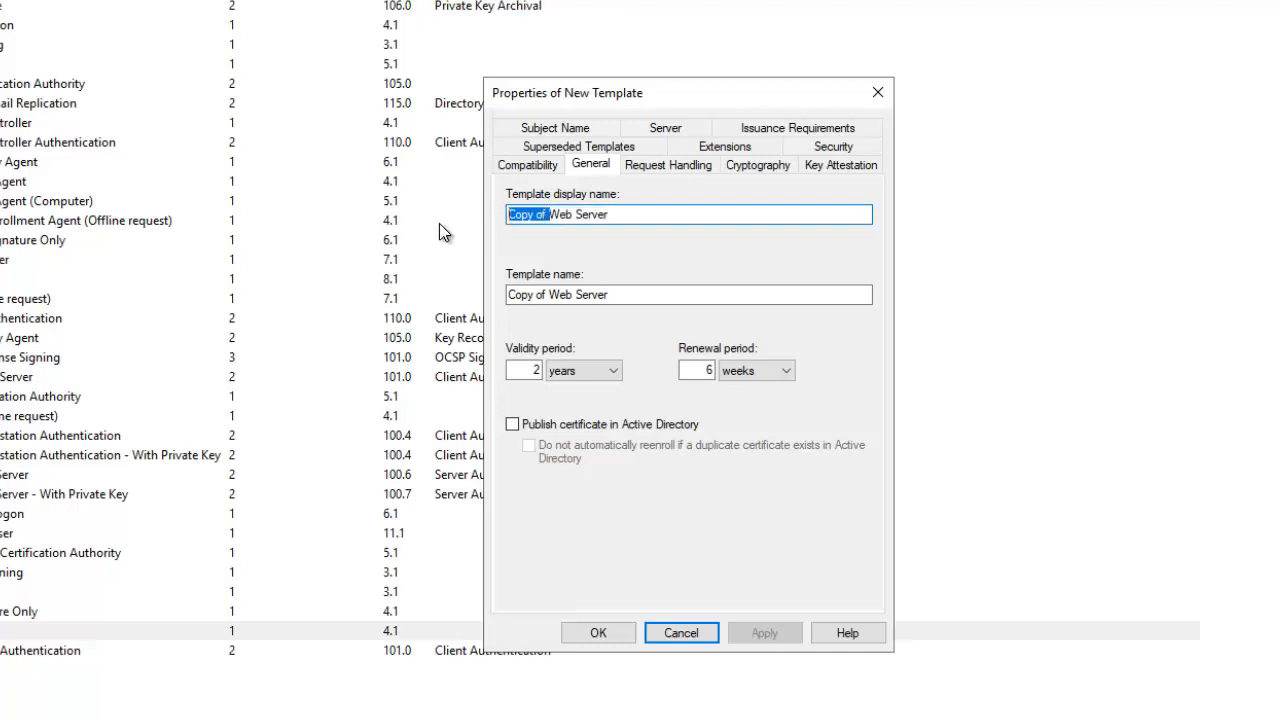
pyautogui.press('BackSpace')
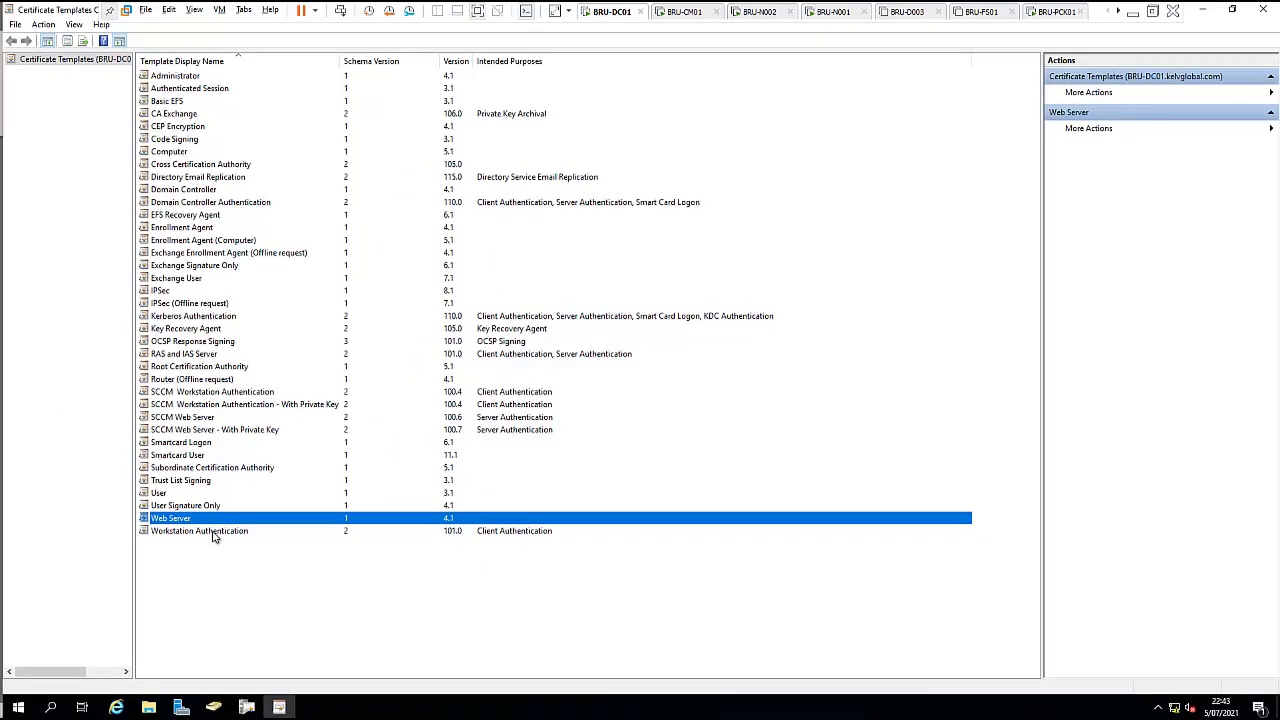
# Inspect the SCCM Web Server template's subject name settings and its security permissions for Domain Computers.
pyautogui.click(213, 533)
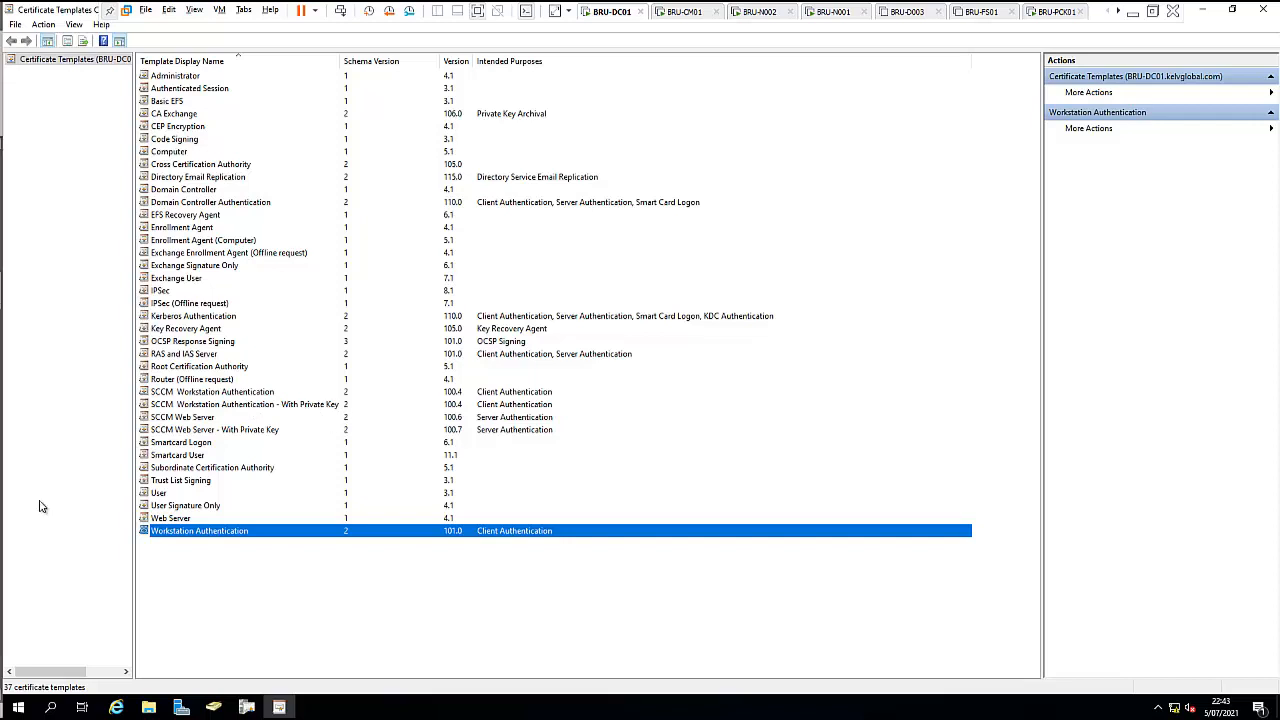
pyautogui.rightClick(204, 419)
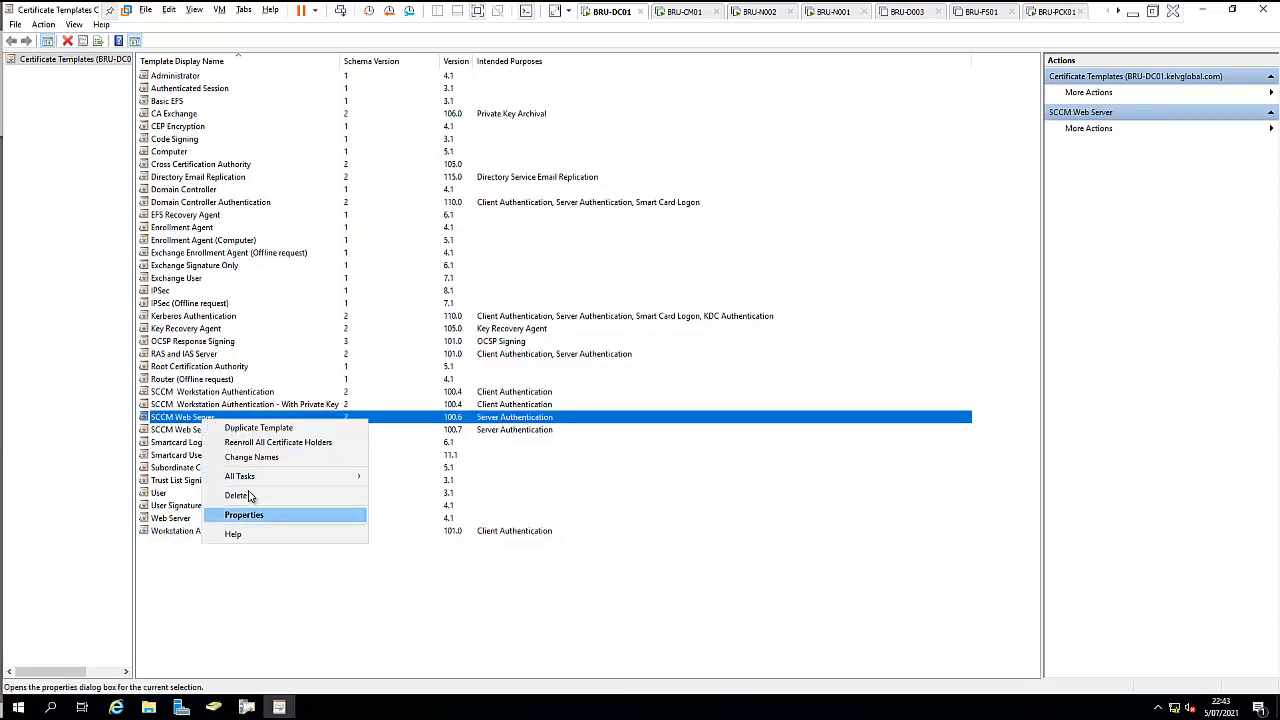
pyautogui.click(245, 514)
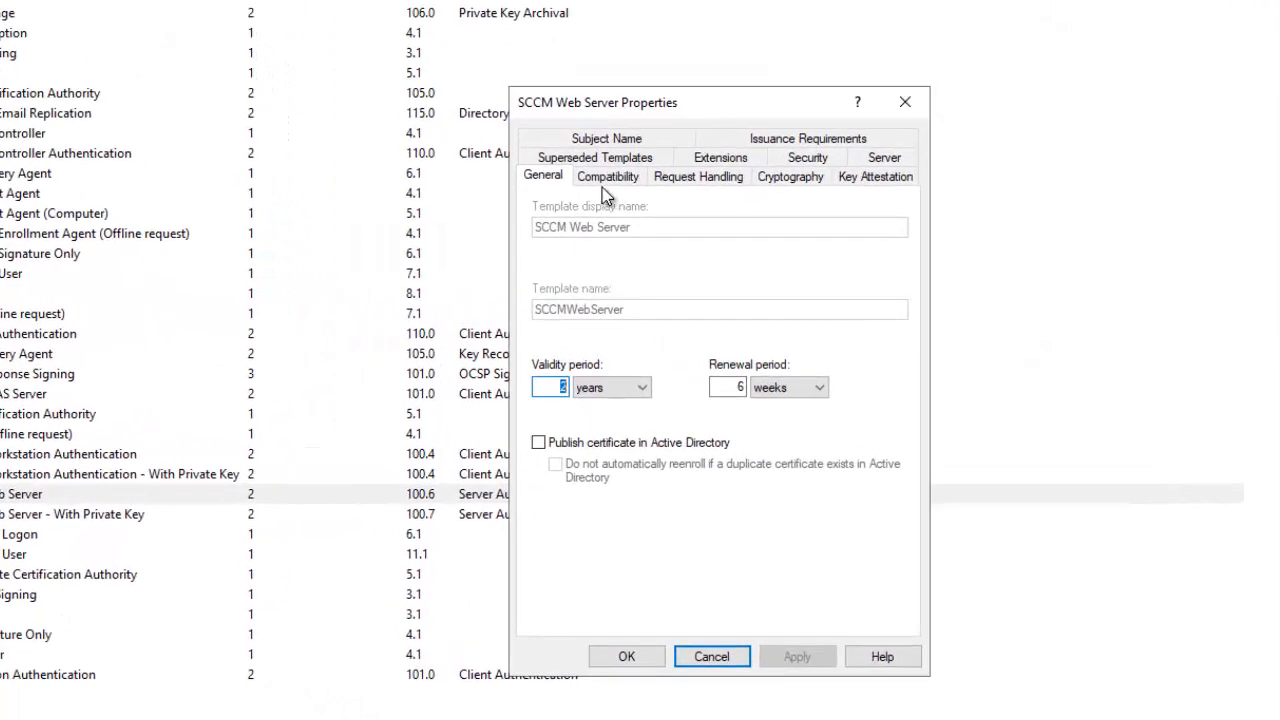
pyautogui.click(612, 140)
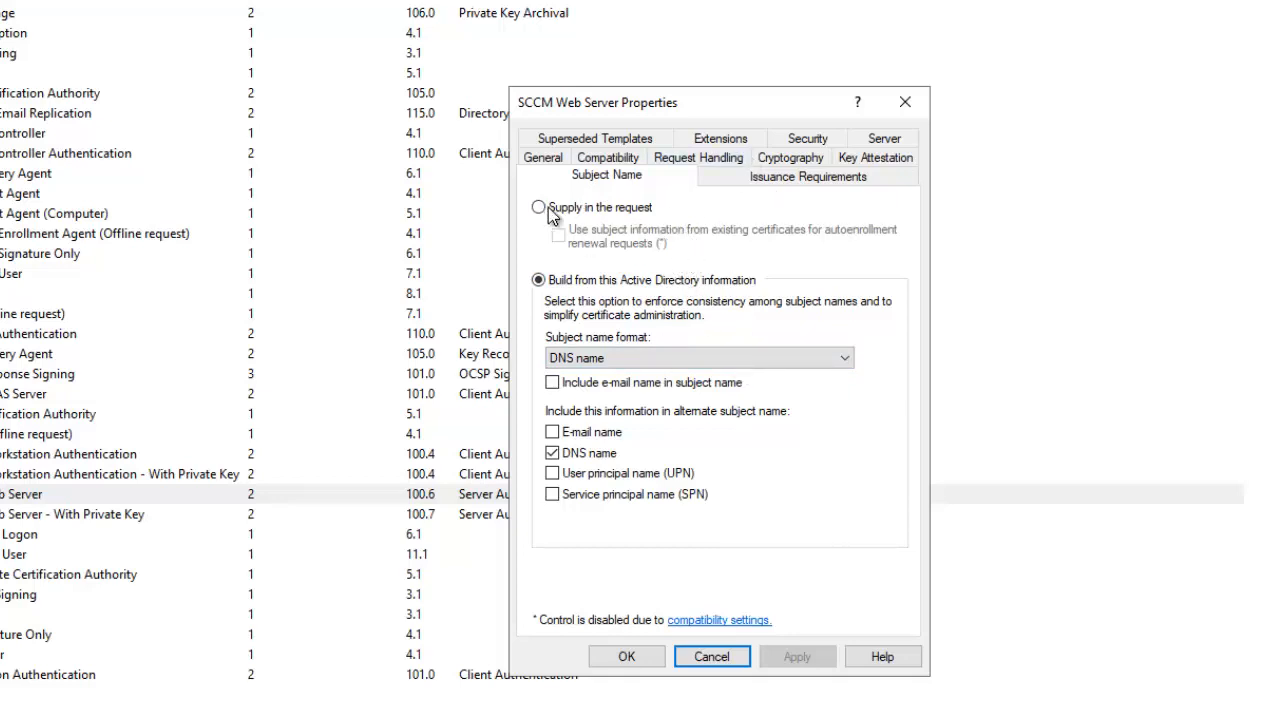
pyautogui.click(808, 139)
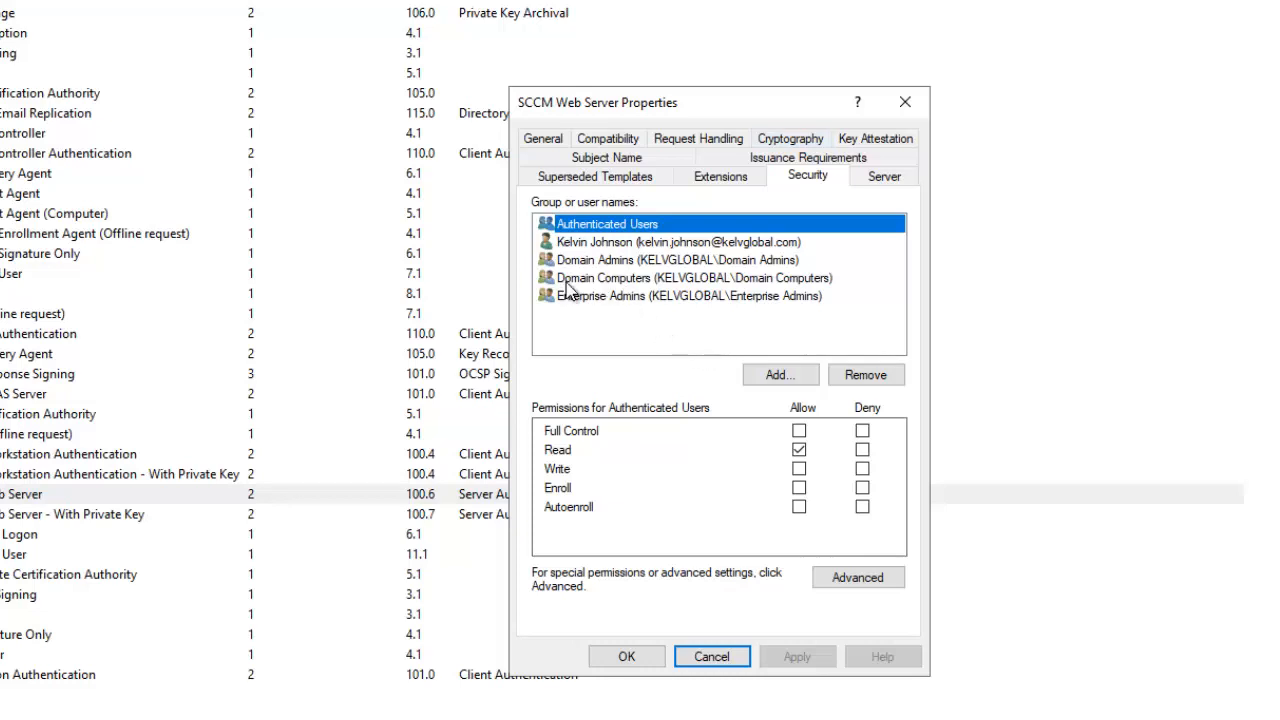
pyautogui.click(637, 281)
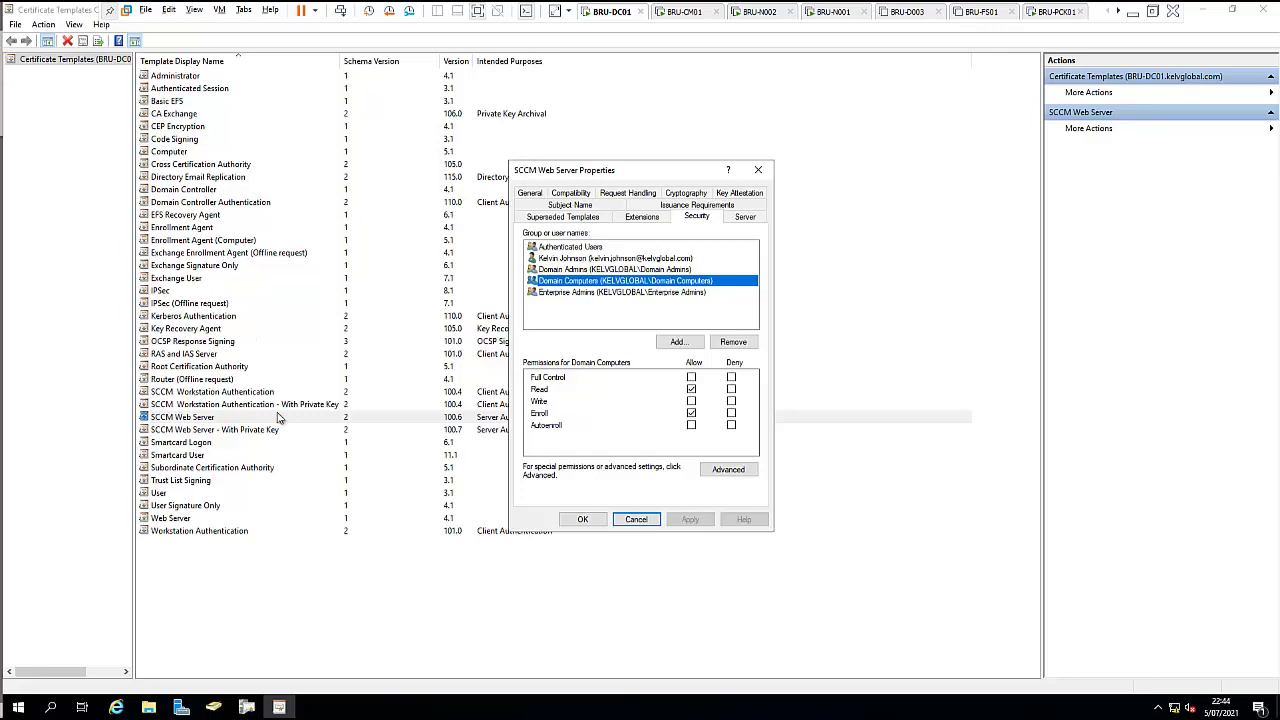
pyautogui.click(759, 170)
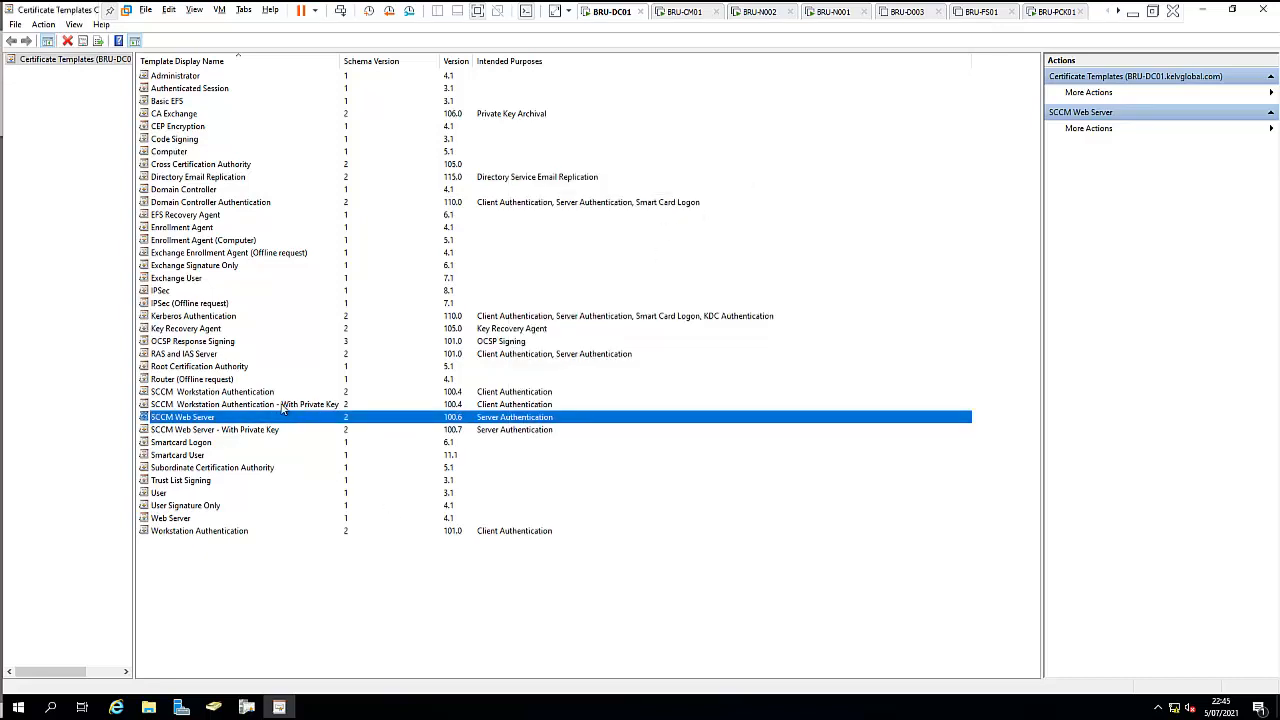
# Check the private key export option in the request handling settings of the SCCM Web Server - With Private Key template.
pyautogui.click(197, 431)
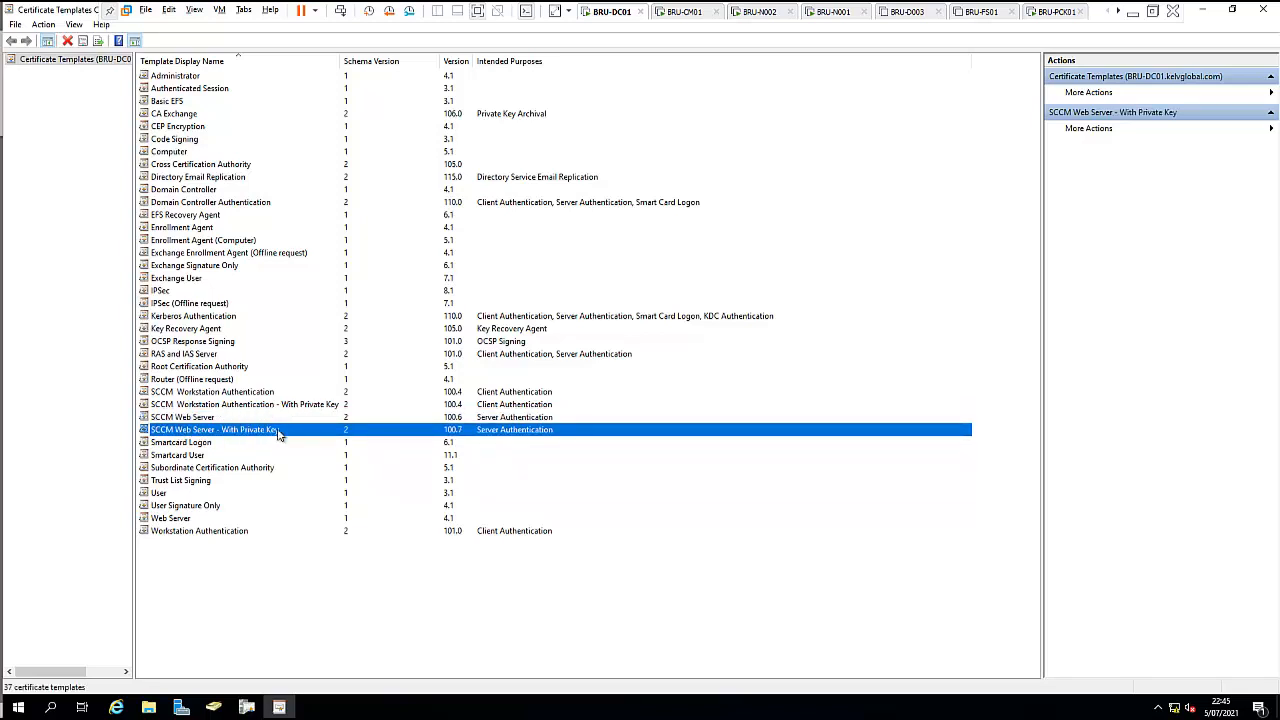
pyautogui.rightClick(255, 430)
pyautogui.click(295, 522)
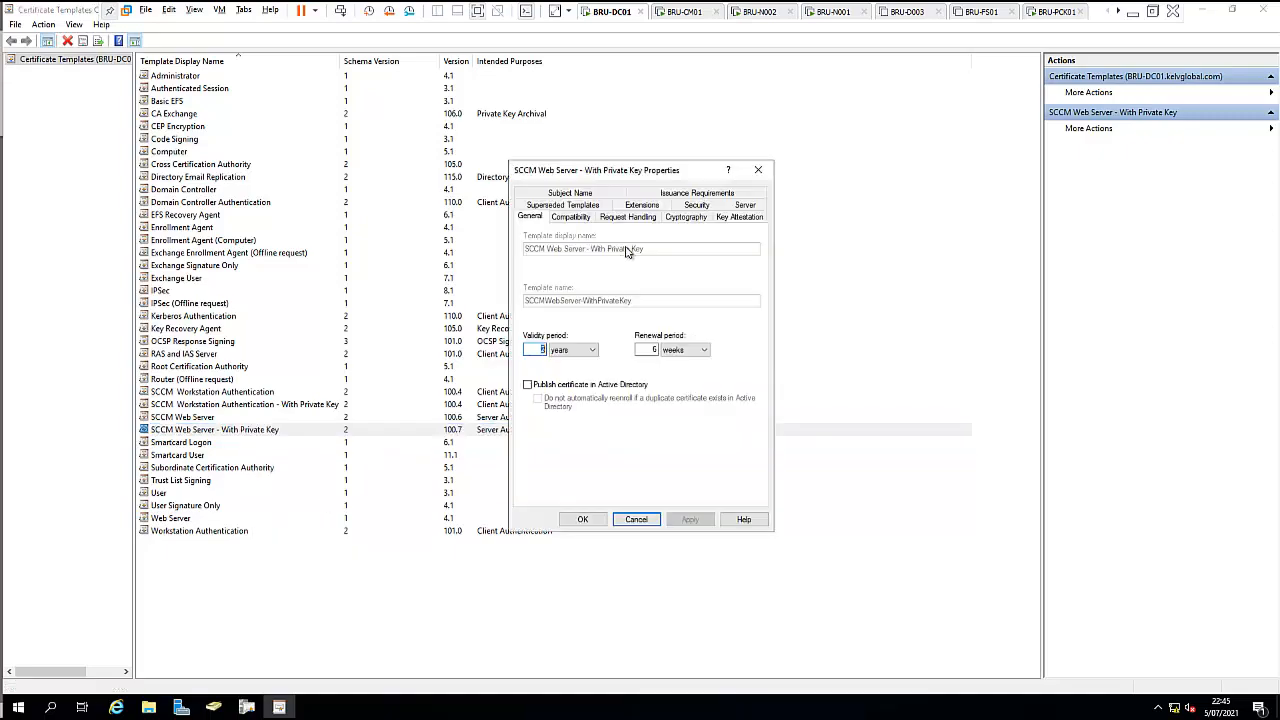
pyautogui.click(627, 215)
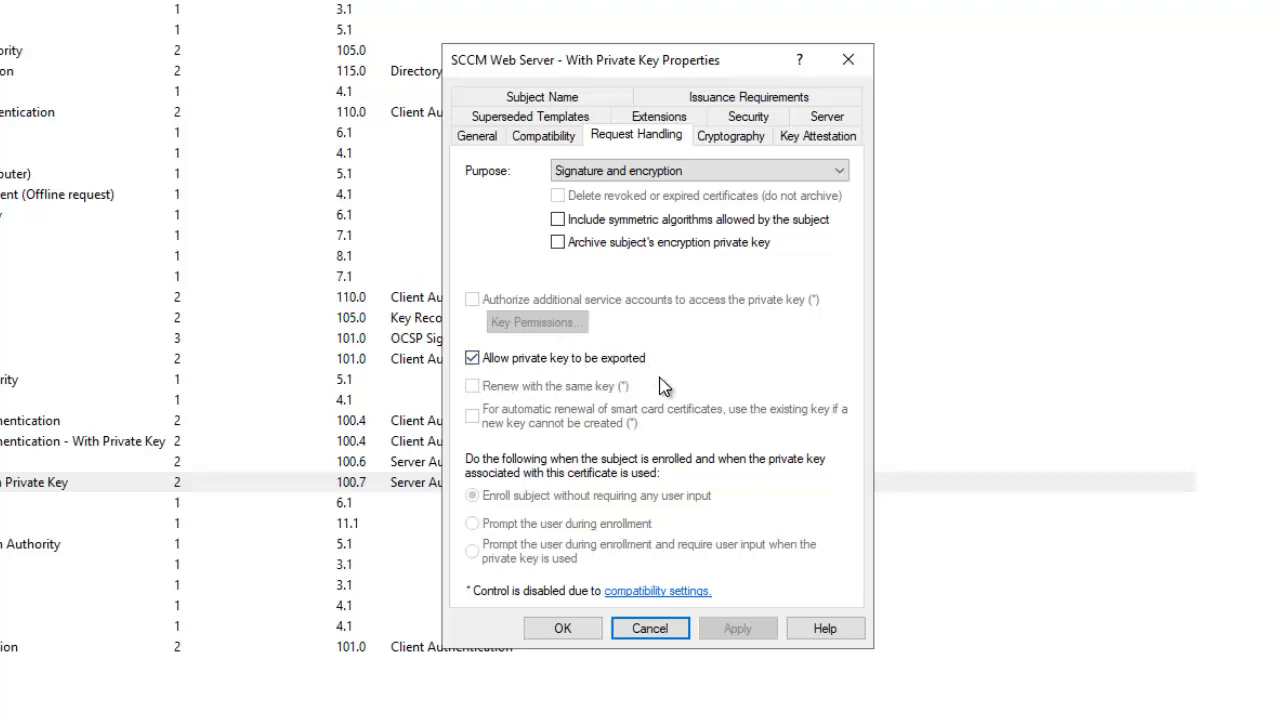
pyautogui.click(650, 628)
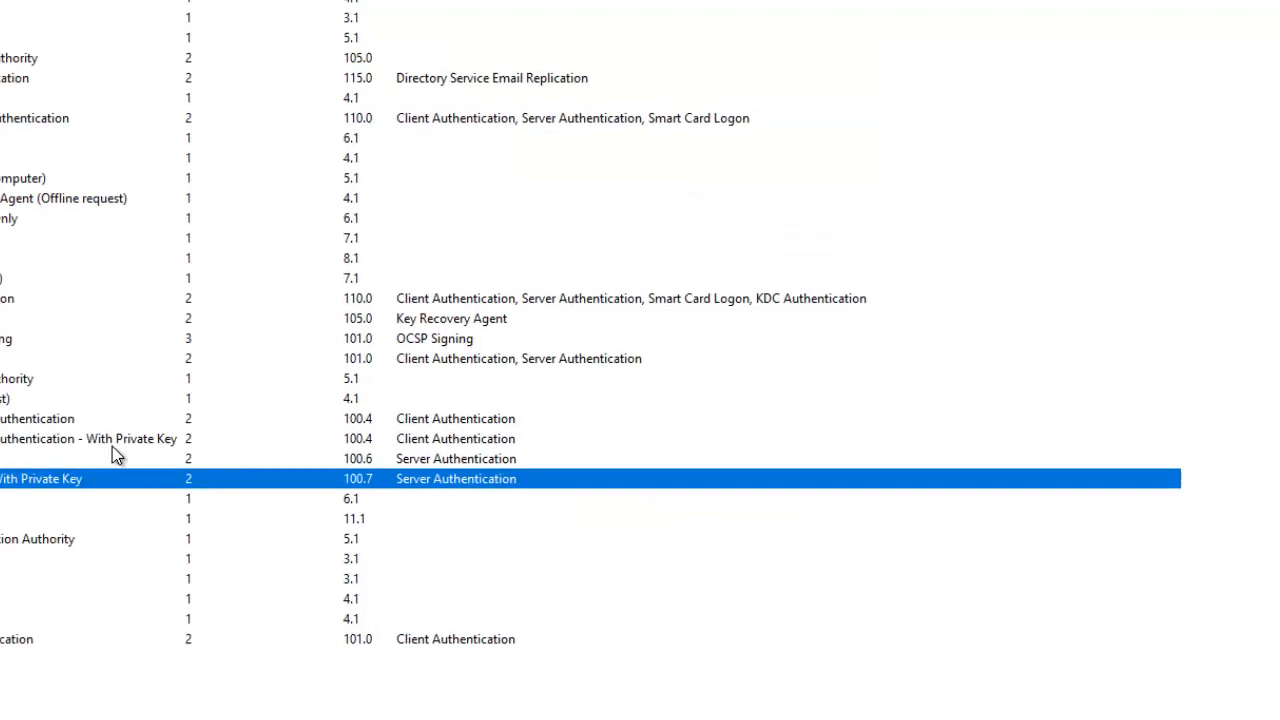
# Check the private key export option in the request handling settings of the SCCM Workstation Authentication - With Private Key template.
pyautogui.rightClick(227, 422)
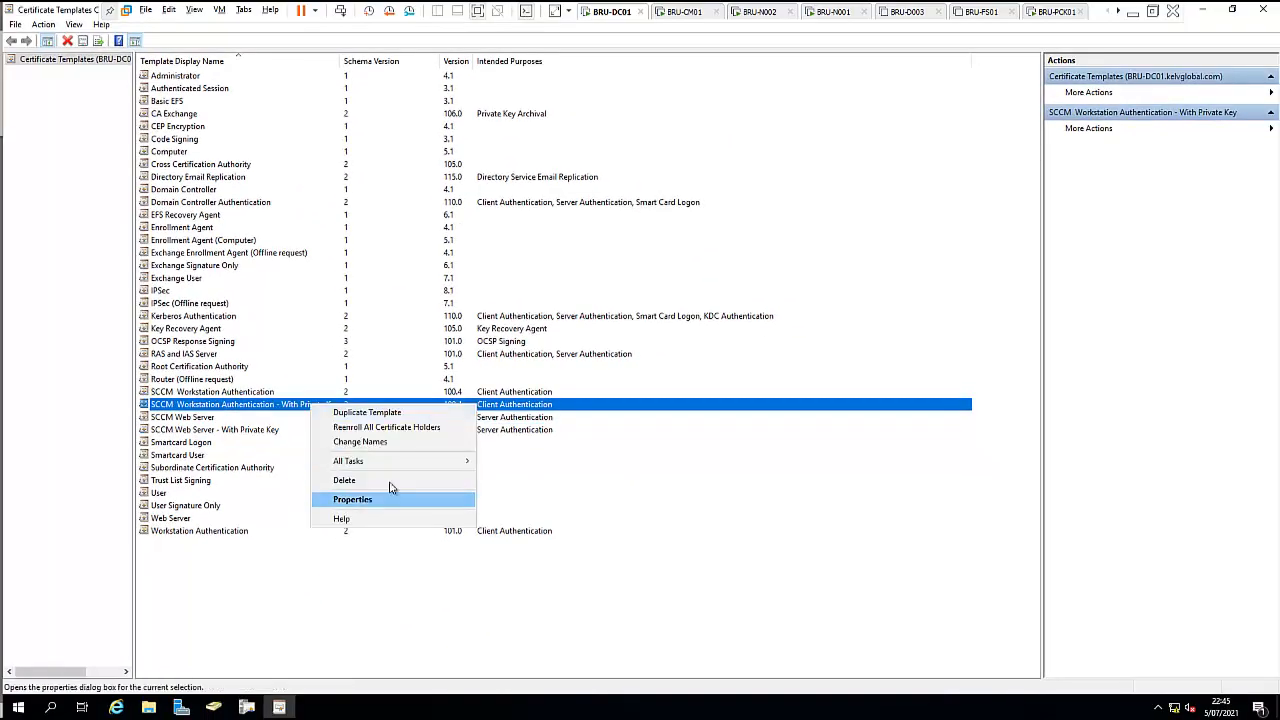
pyautogui.click(334, 530)
pyautogui.click(629, 218)
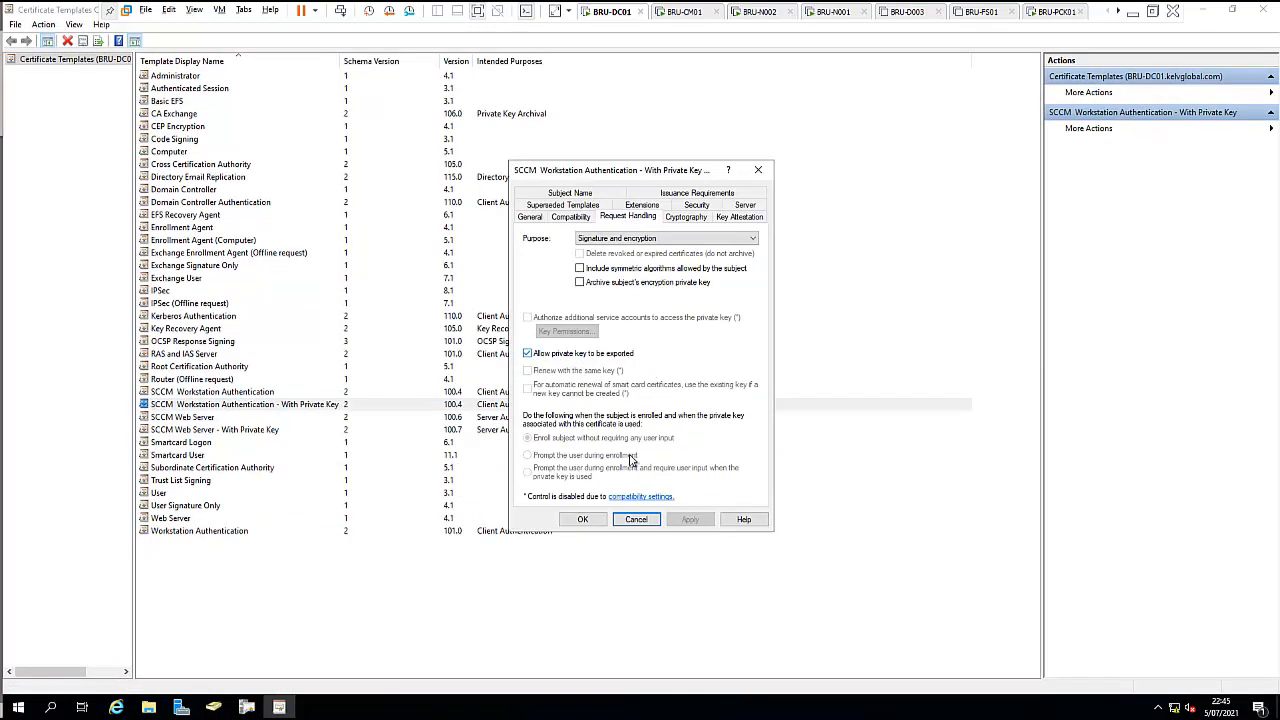
pyautogui.click(637, 521)
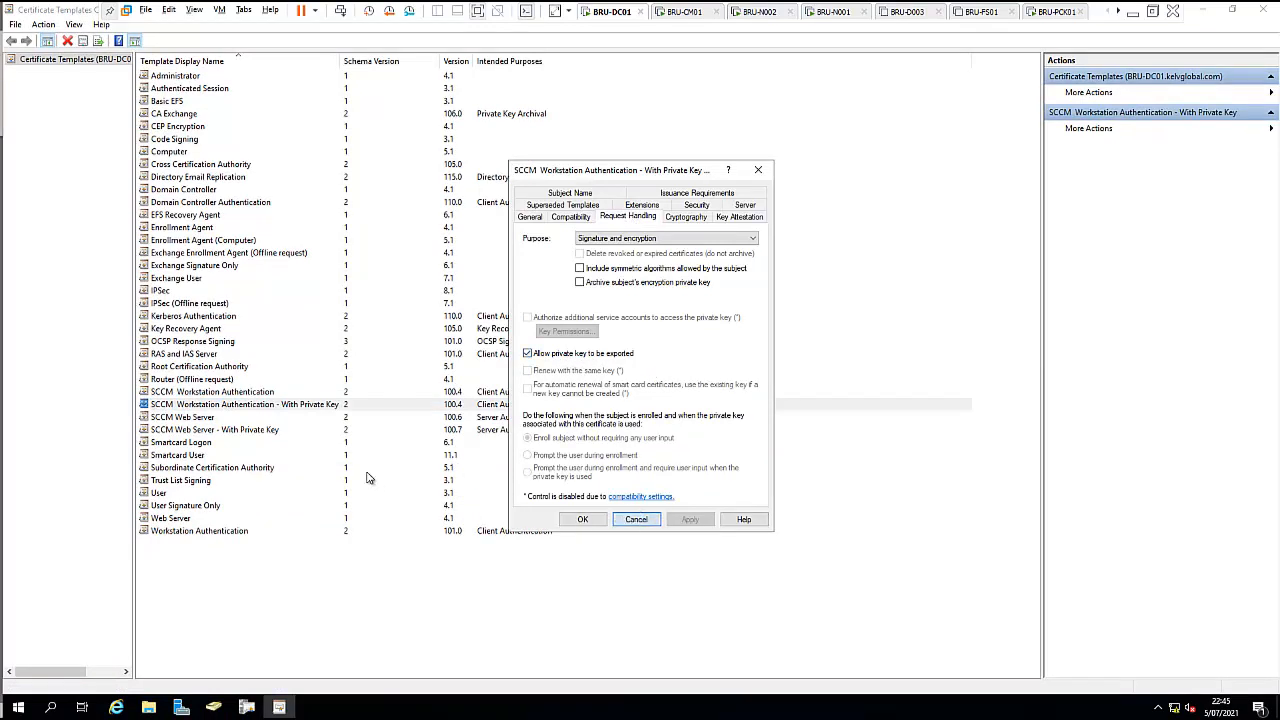
# Check the private key export option in the standard SCCM Web Server template's request handling settings.
pyautogui.click(210, 418)
pyautogui.rightClick(210, 416)
pyautogui.click(258, 508)
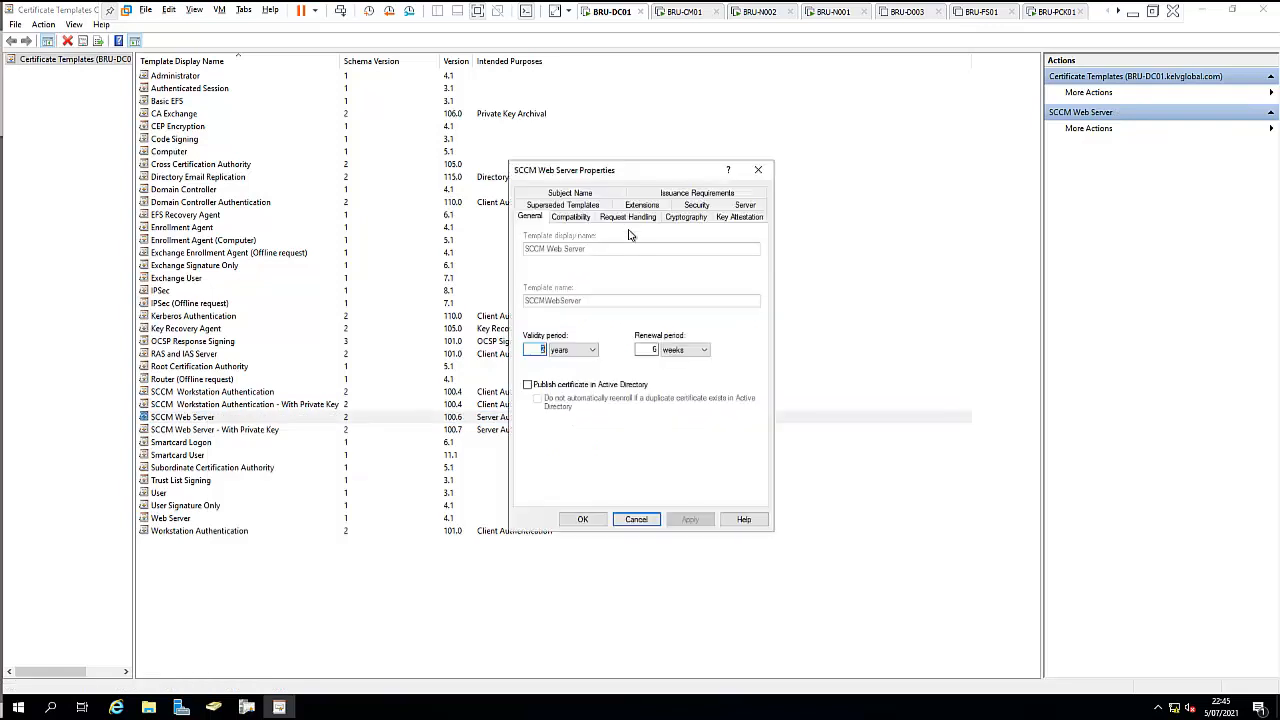
pyautogui.click(635, 218)
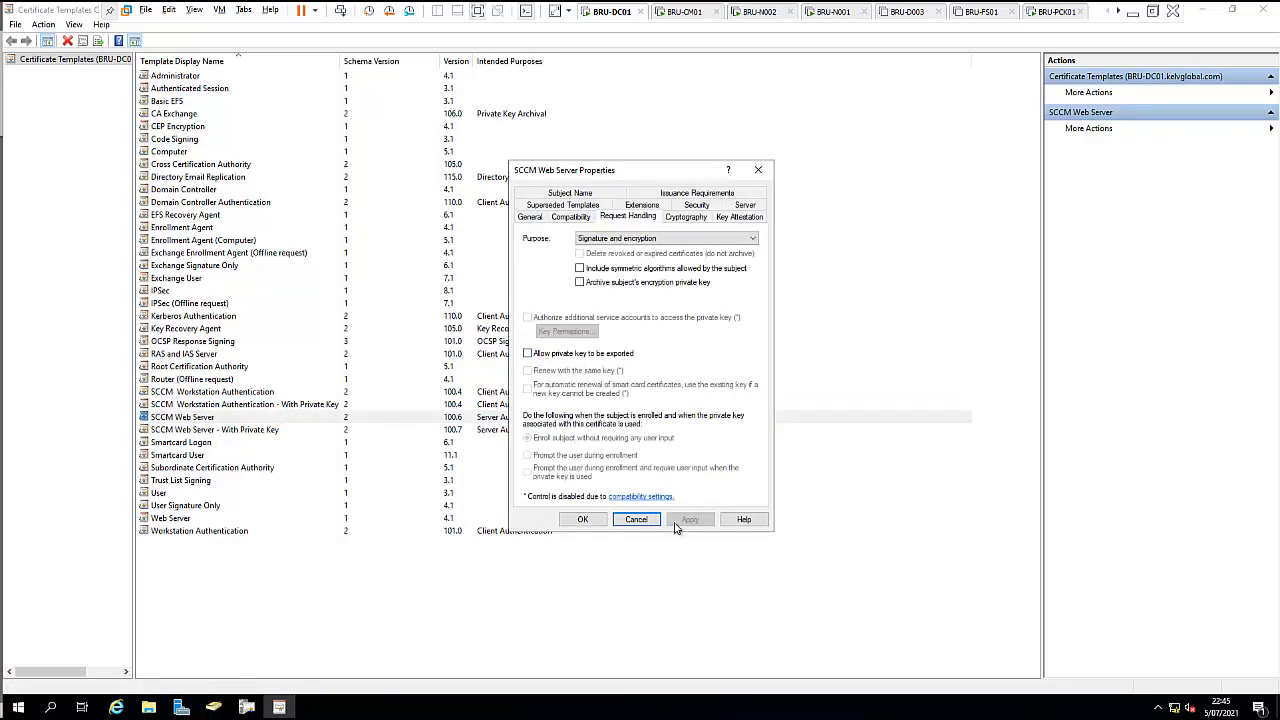
pyautogui.click(636, 520)
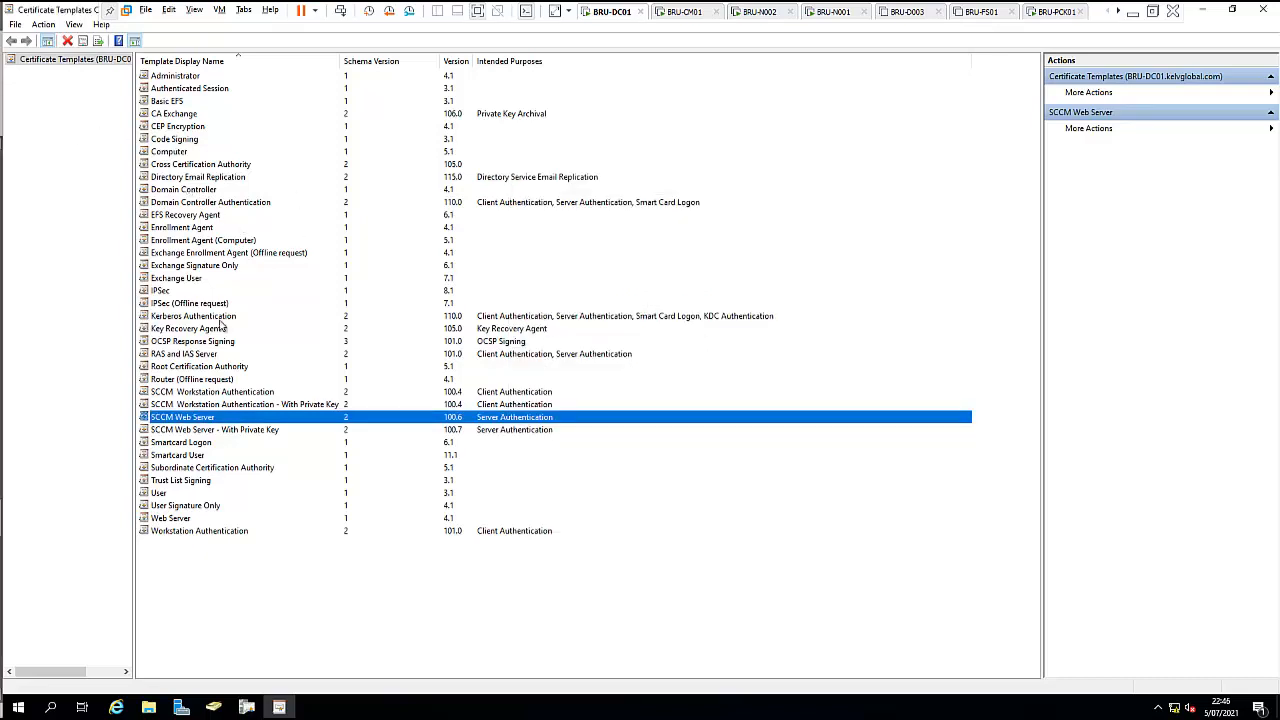
# Review the Domain Computers permissions on the SCCM Workstation Authentication template, and close the certificate templates console.
pyautogui.rightClick(225, 392)
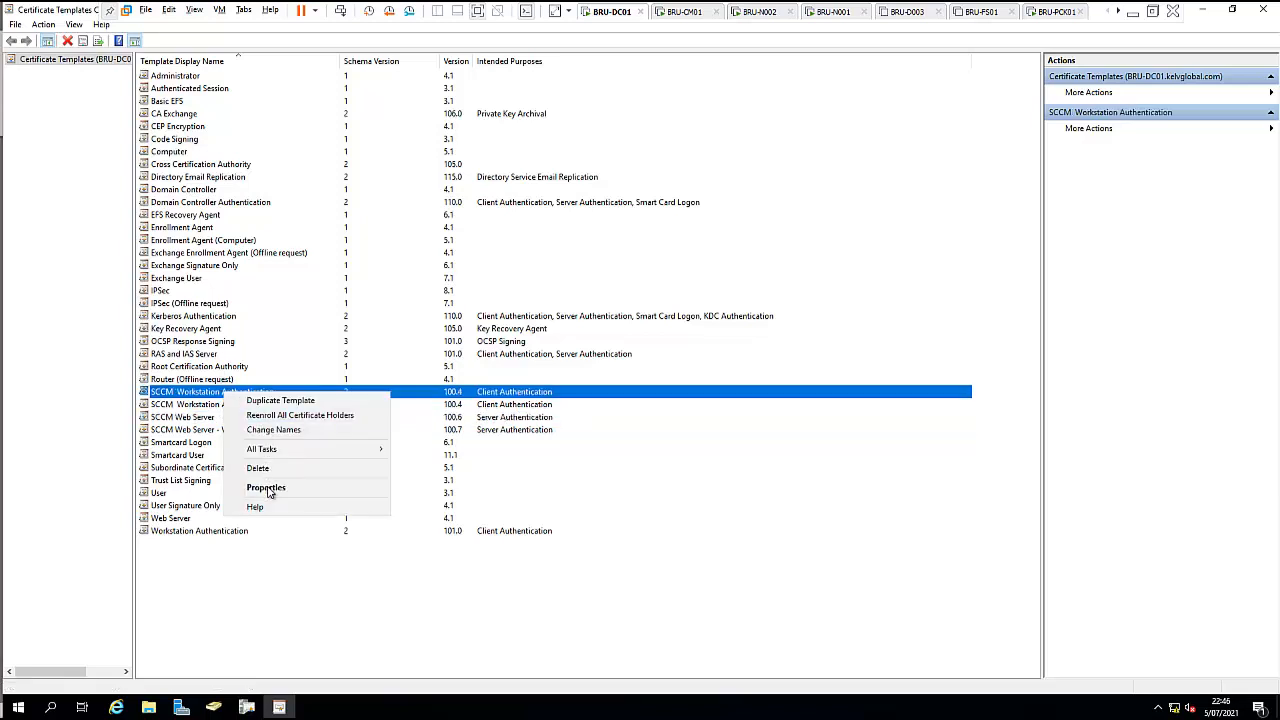
pyautogui.click(266, 487)
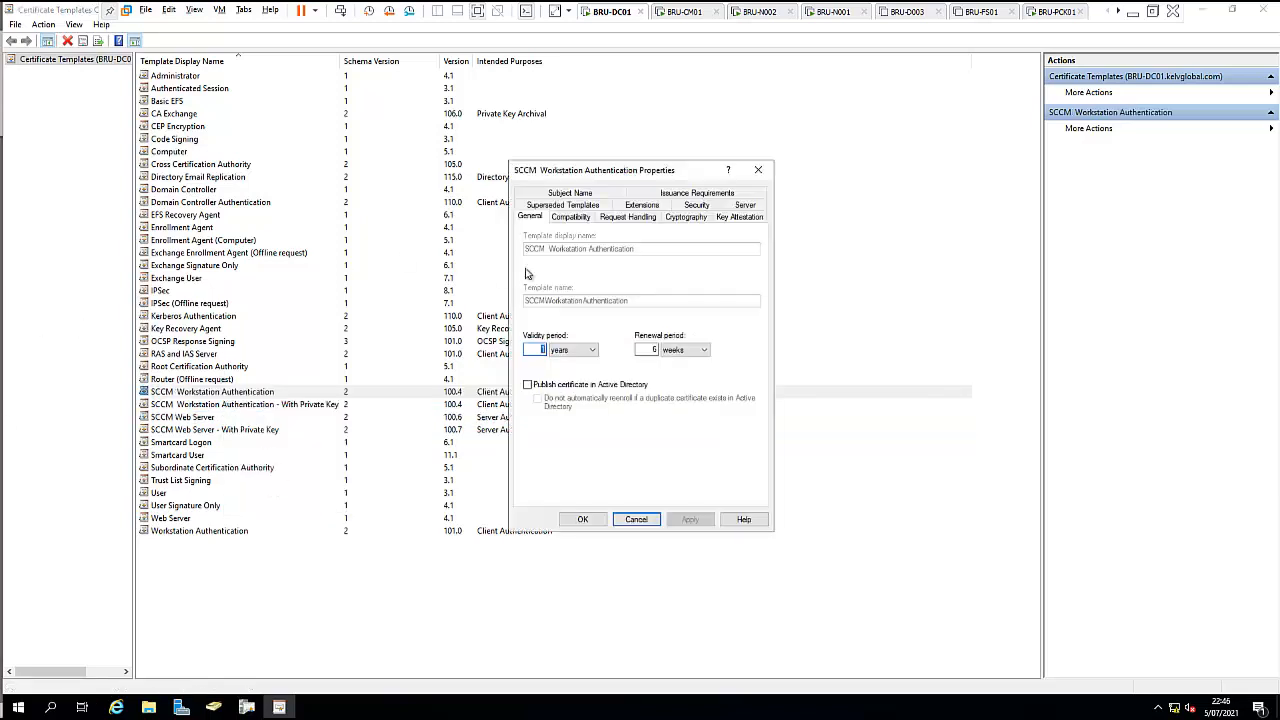
pyautogui.click(694, 207)
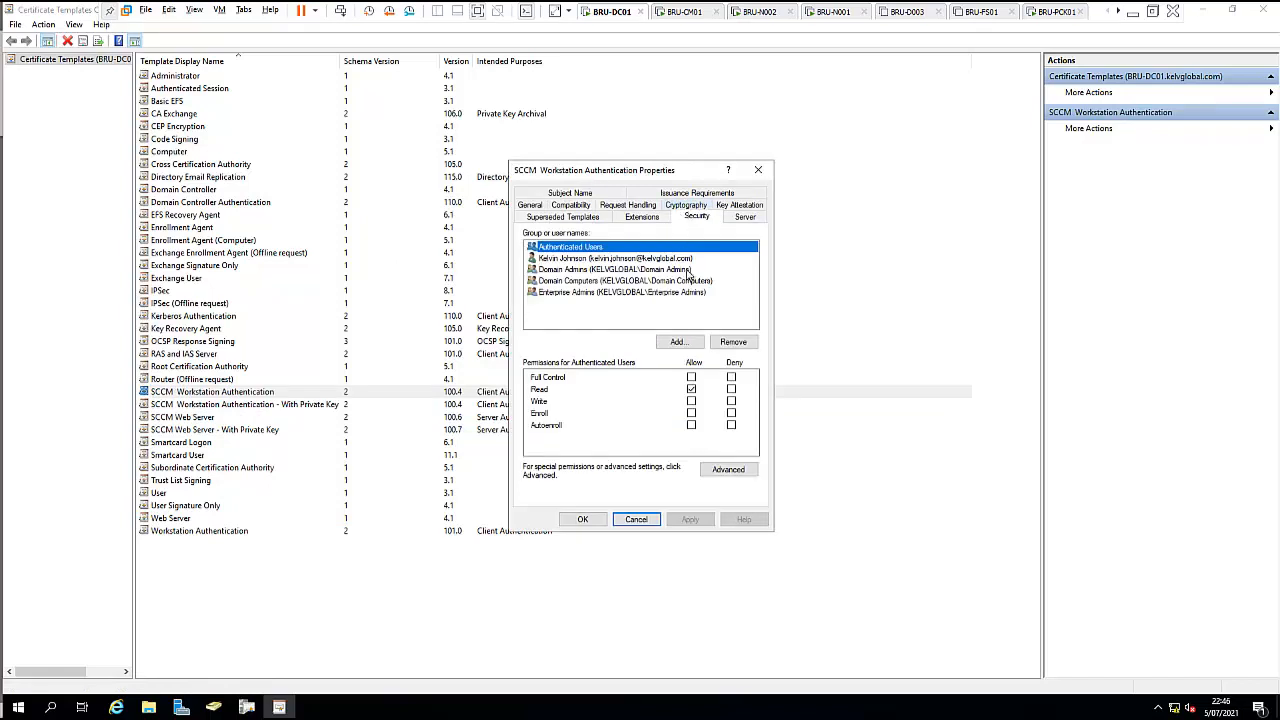
pyautogui.click(576, 283)
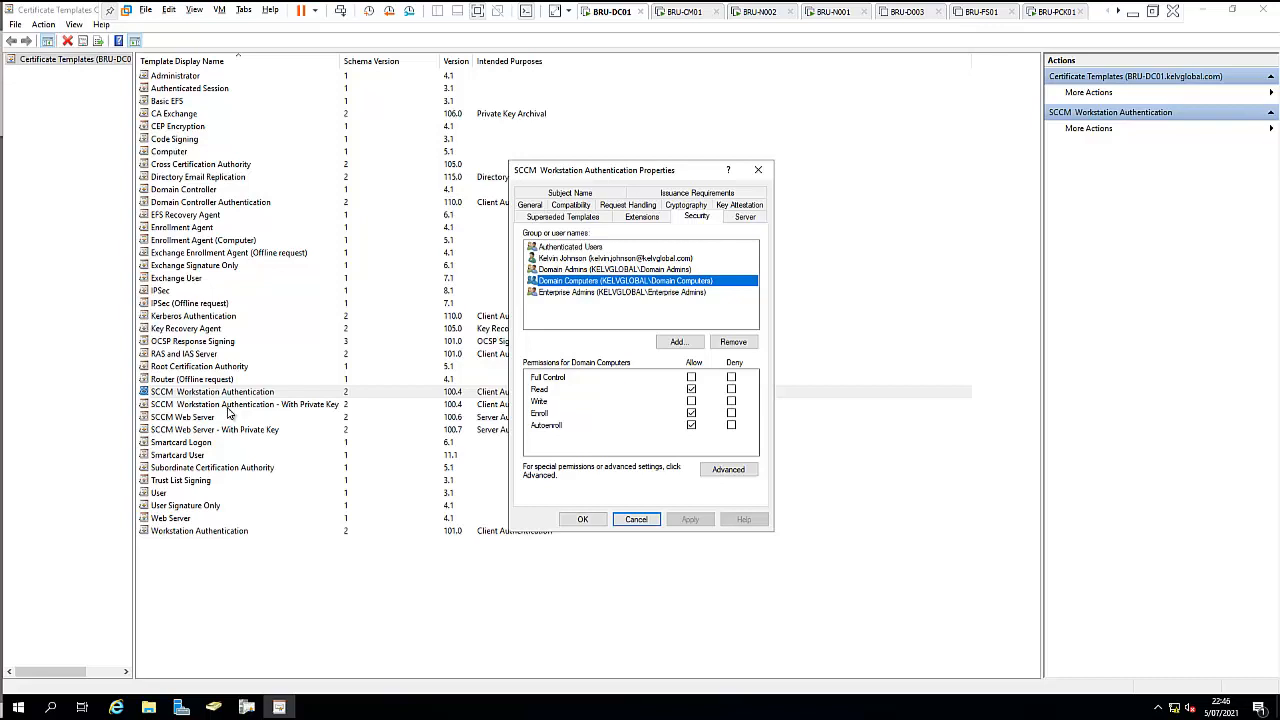
pyautogui.click(636, 519)
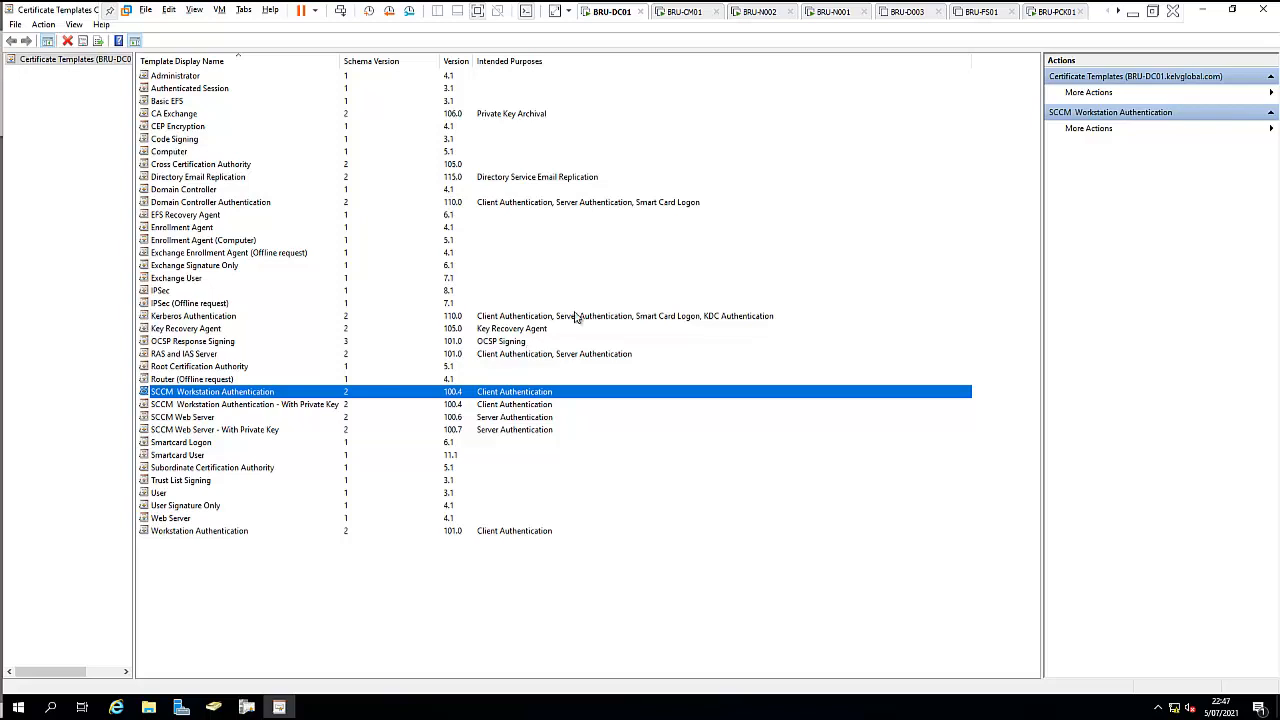
pyautogui.click(1266, 12)
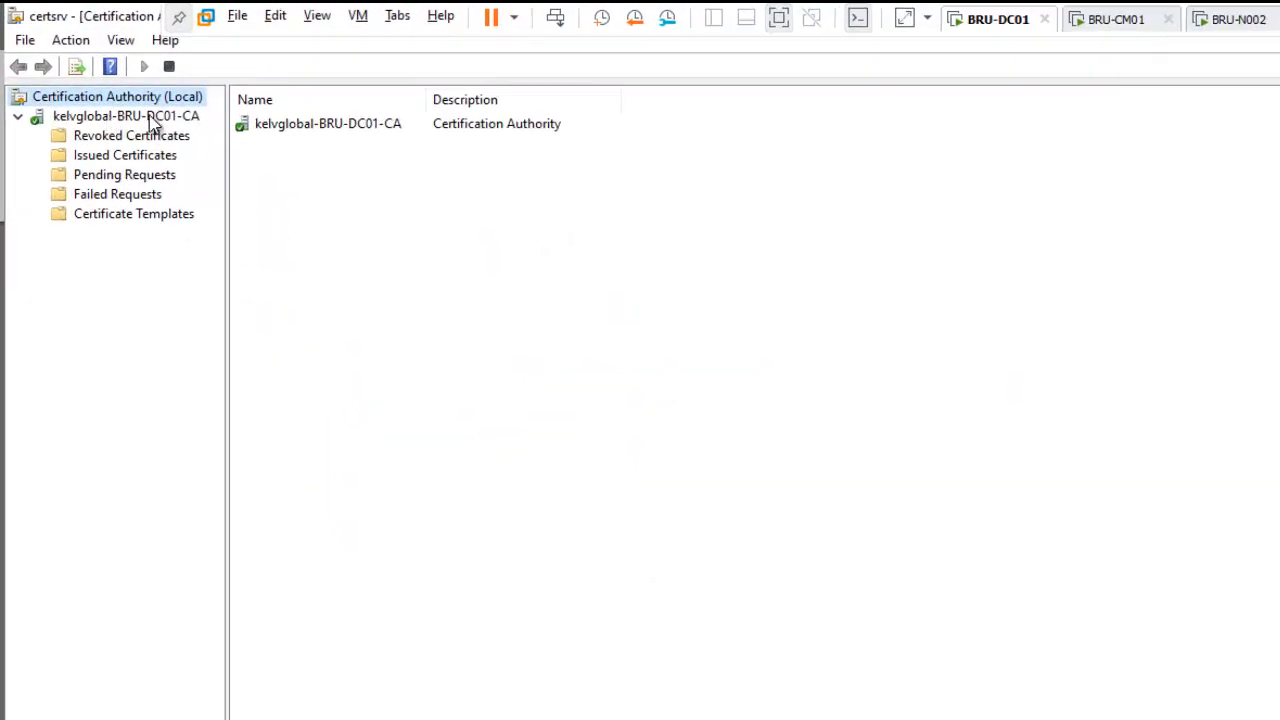
# Enable the SCCM Workstation Authentication and SCCM Web Server templates, plus both With Private Key versions, for issuance on the certification authority, and show its template list.
pyautogui.rightClick(134, 220)
pyautogui.moveTo(175, 262)
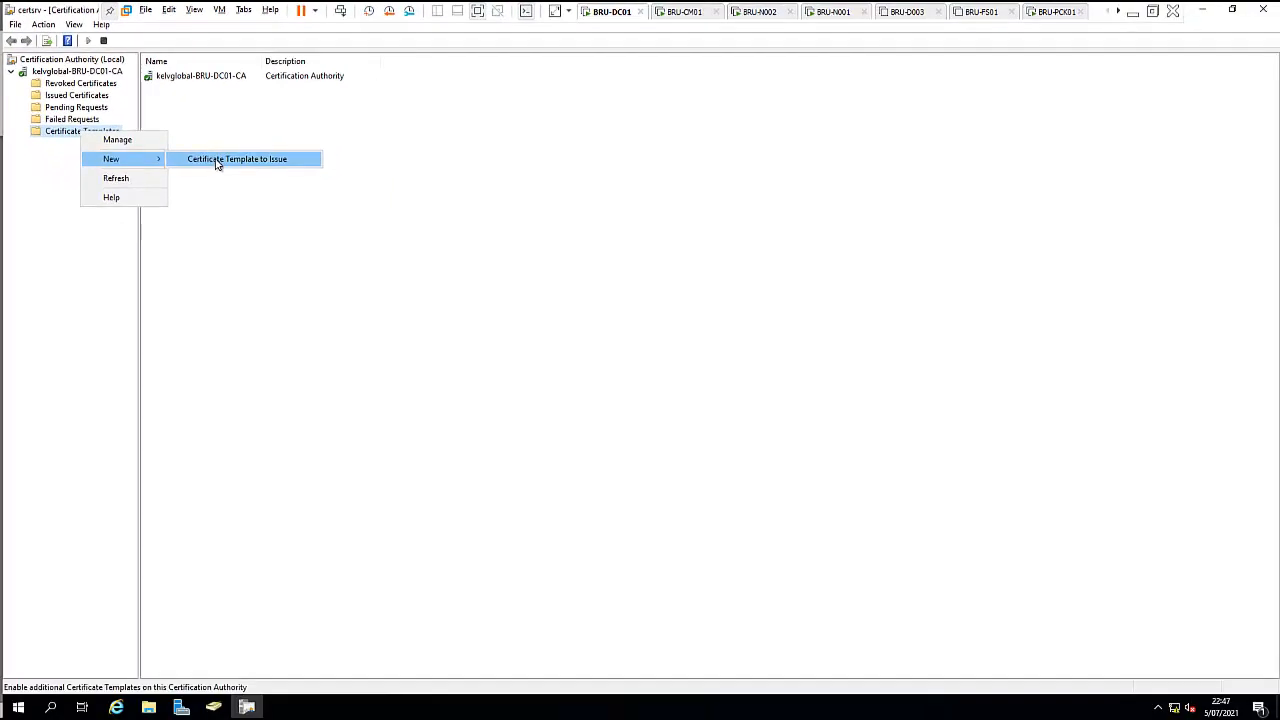
pyautogui.click(213, 162)
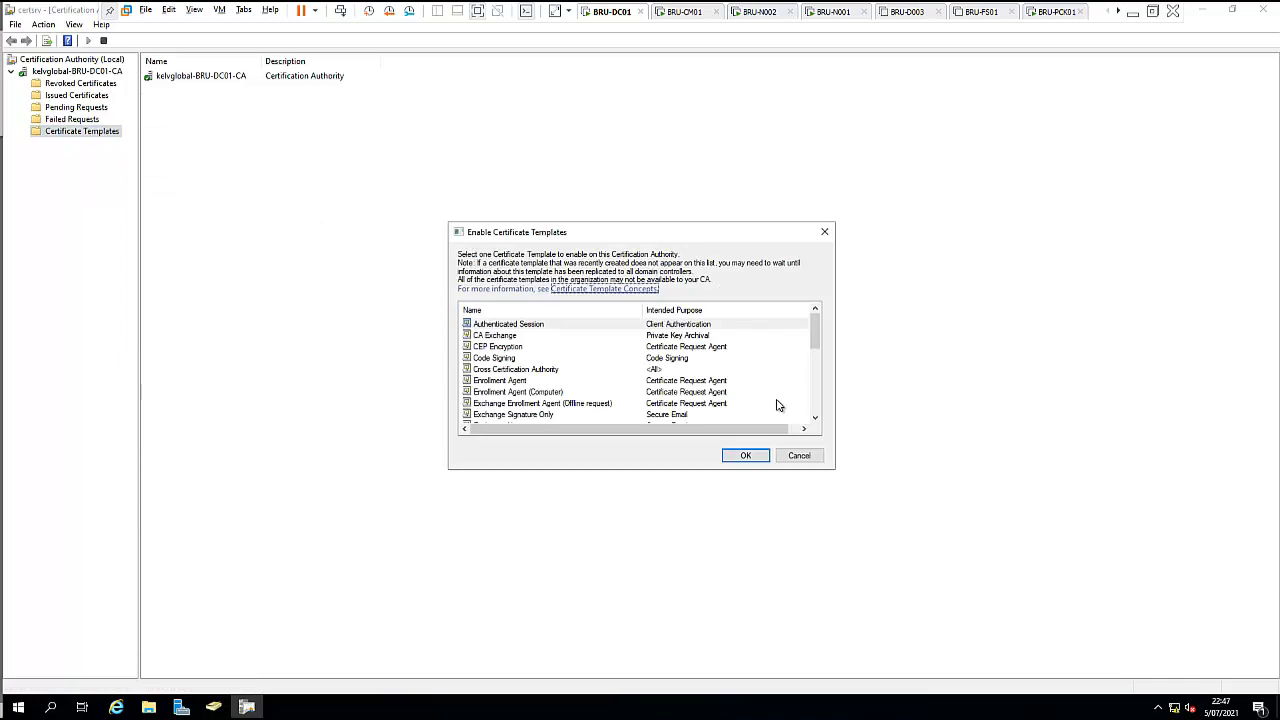
pyautogui.moveTo(814, 345); pyautogui.dragTo(814, 356)
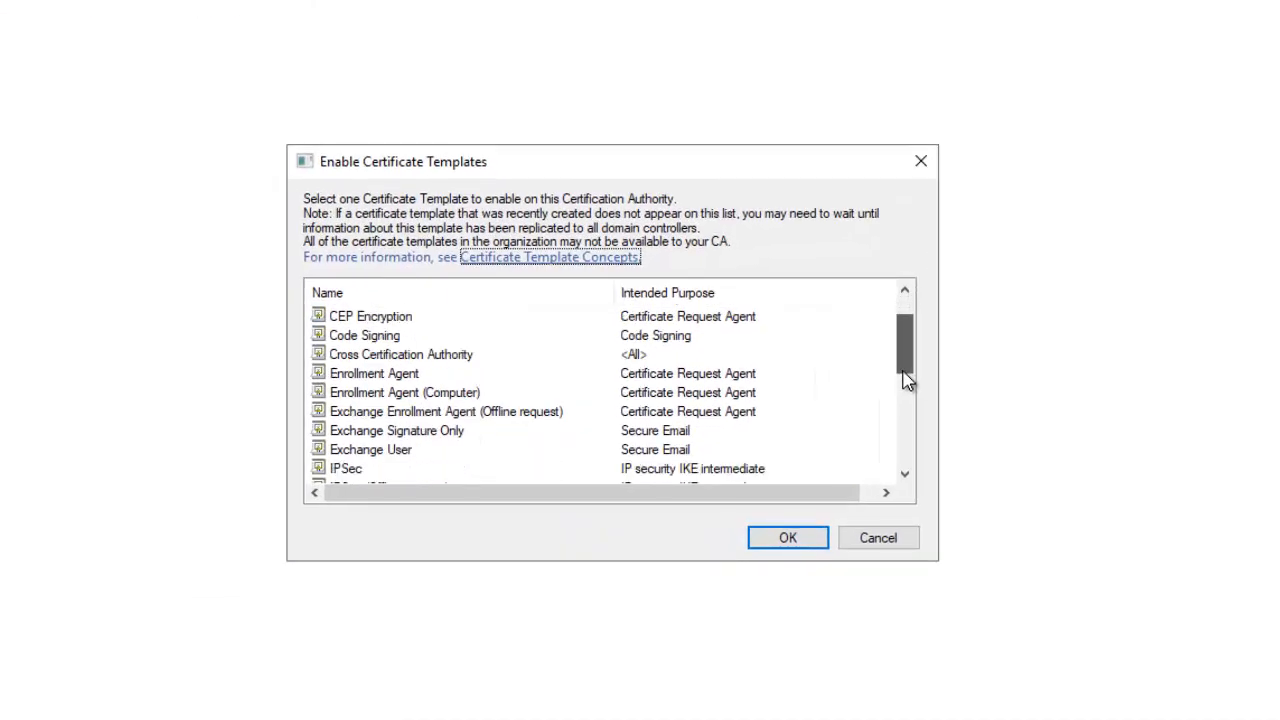
pyautogui.moveTo(906, 380); pyautogui.dragTo(877, 437)
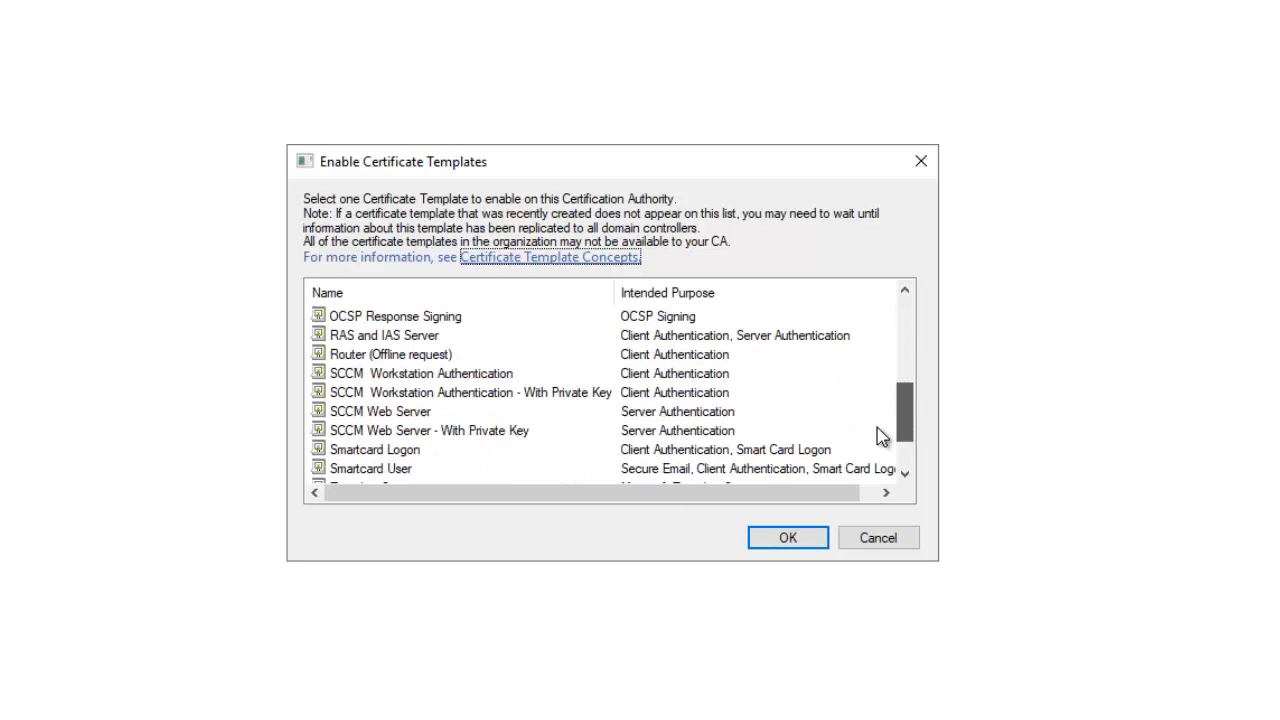
pyautogui.click(413, 378)
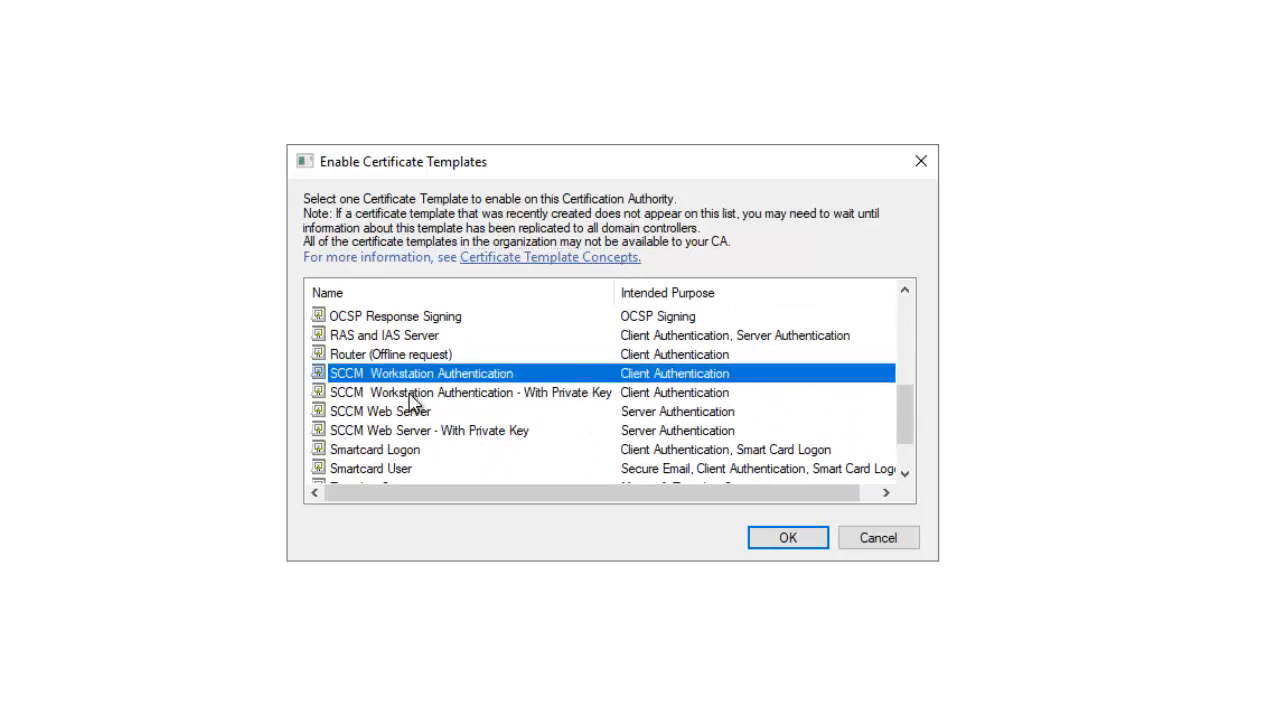
pyautogui.keyDown('ctrl'); pyautogui.click(414, 398); pyautogui.keyUp('ctrl')
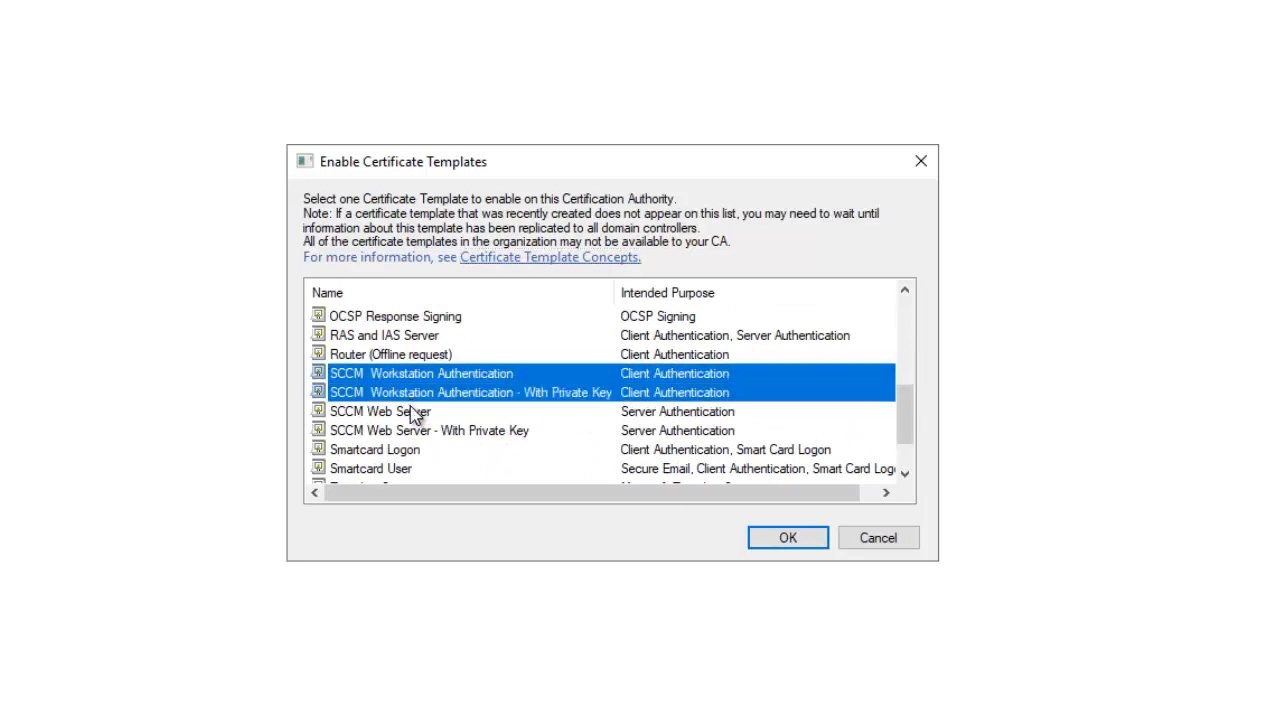
pyautogui.keyDown('ctrl'); pyautogui.click(418, 415); pyautogui.keyUp('ctrl')
pyautogui.keyDown('ctrl'); pyautogui.click(466, 434); pyautogui.keyUp('ctrl')
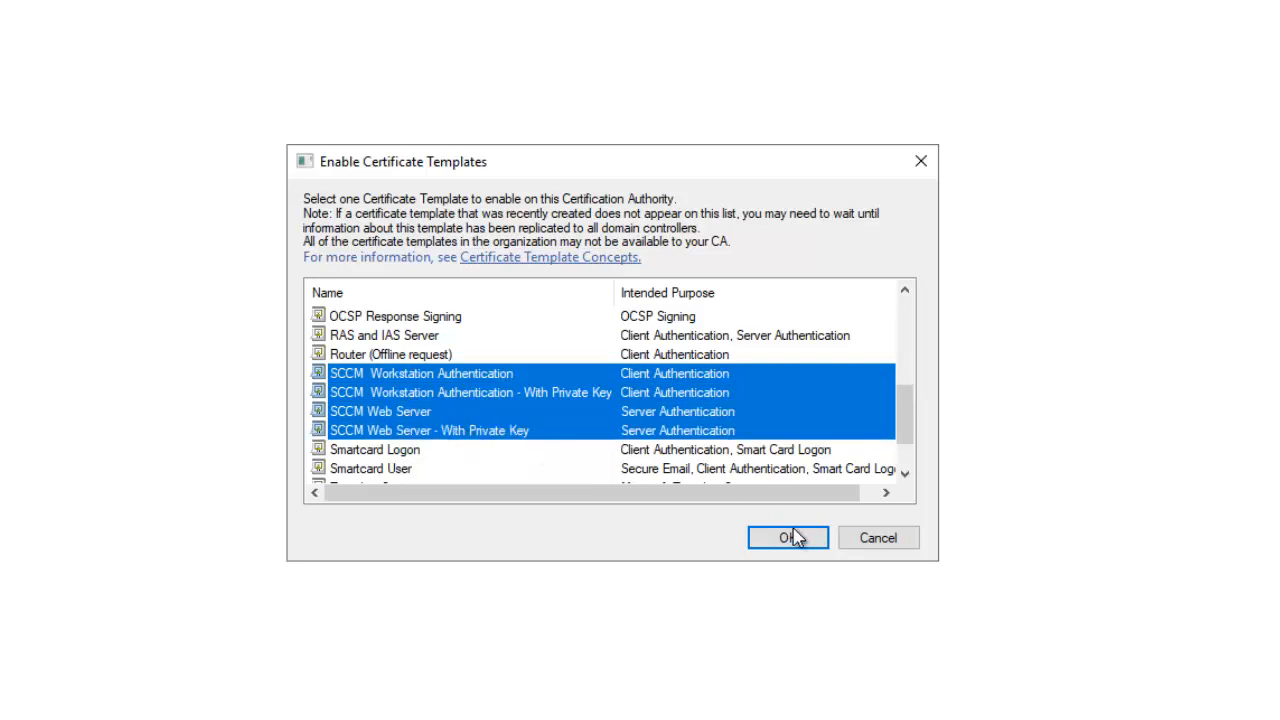
pyautogui.click(786, 540)
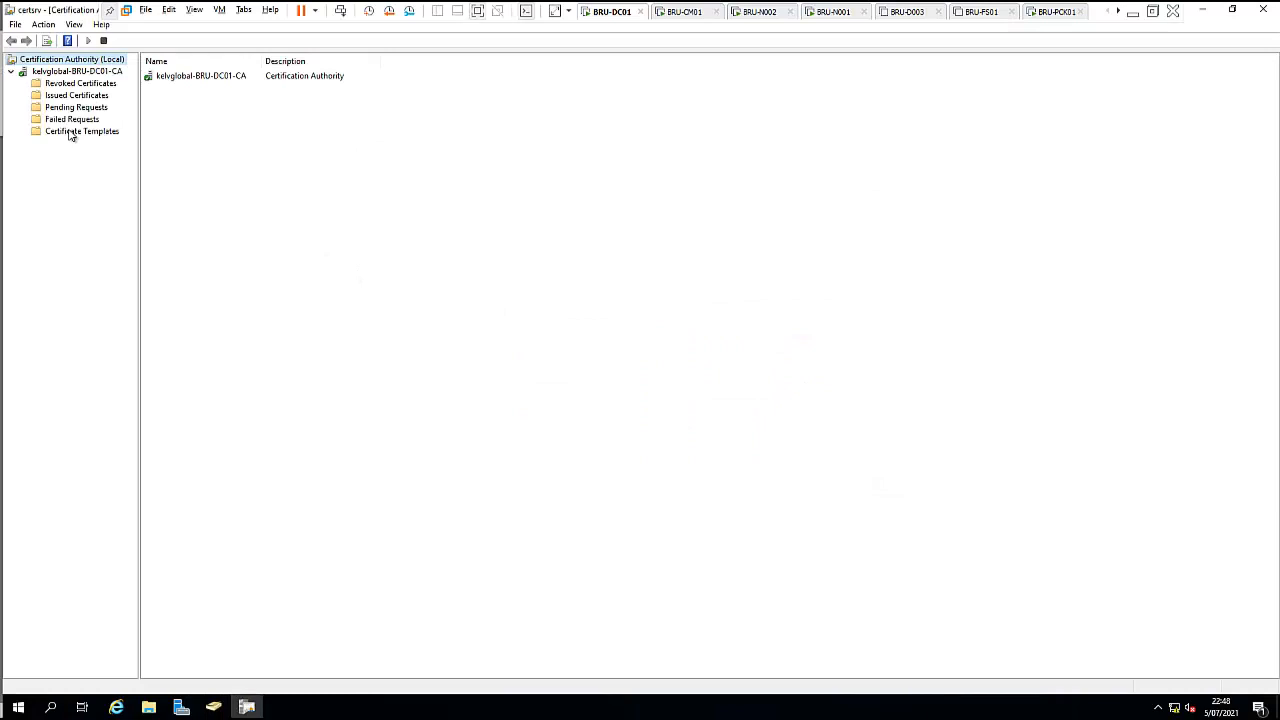
pyautogui.click(73, 133)
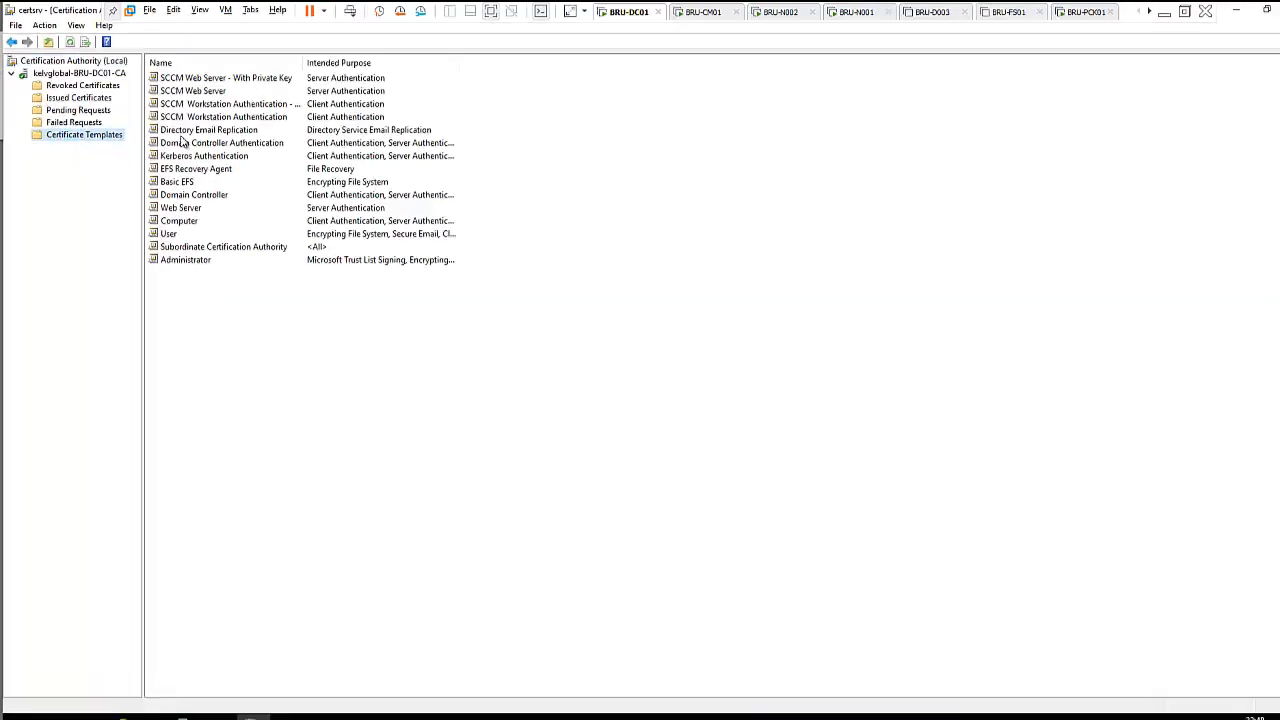